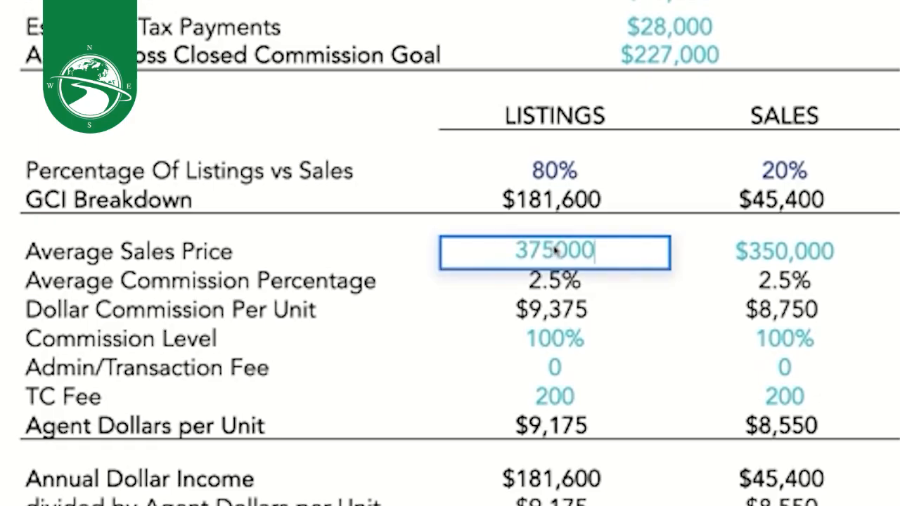
- Change the Listings average sales price from $375,000 to $380,000
drag(557, 252, 502, 244)
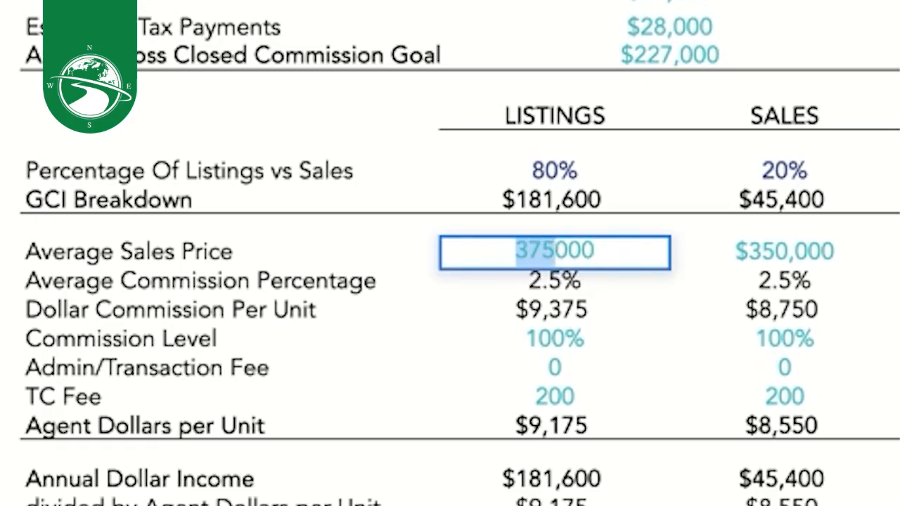
text(380)
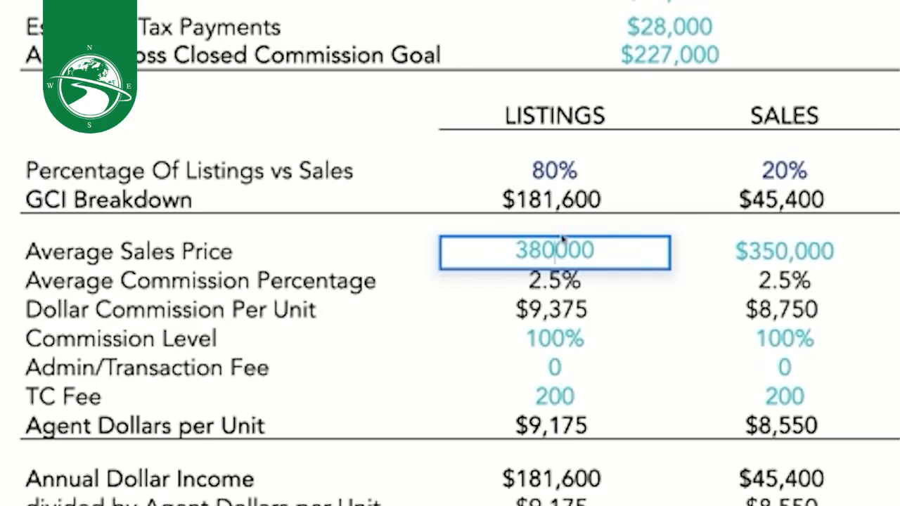
click(899, 253)
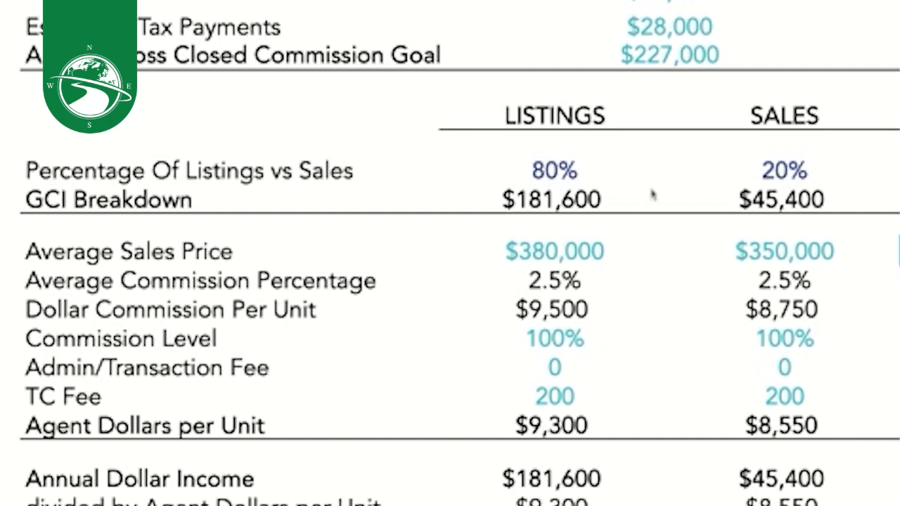
- Check the $380,000 Listings price against the Sales price, which stays at $350,000
click(571, 258)
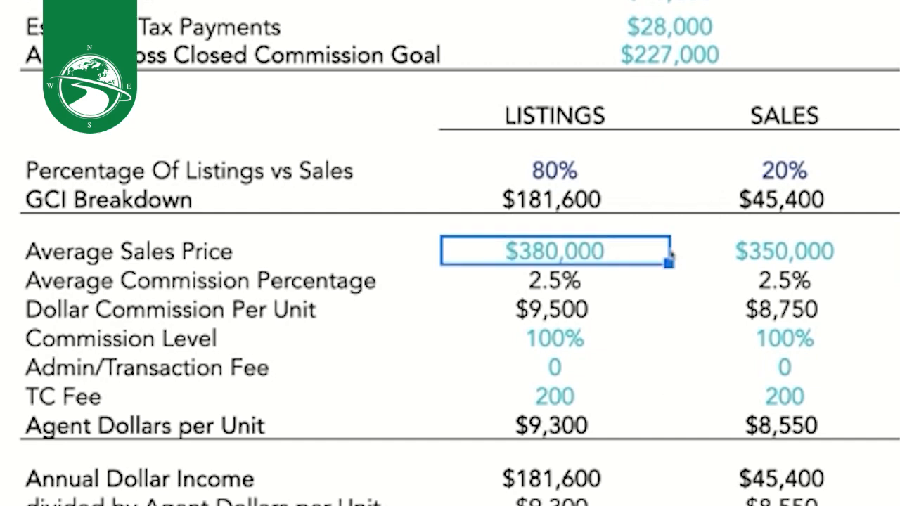
double_click(527, 252)
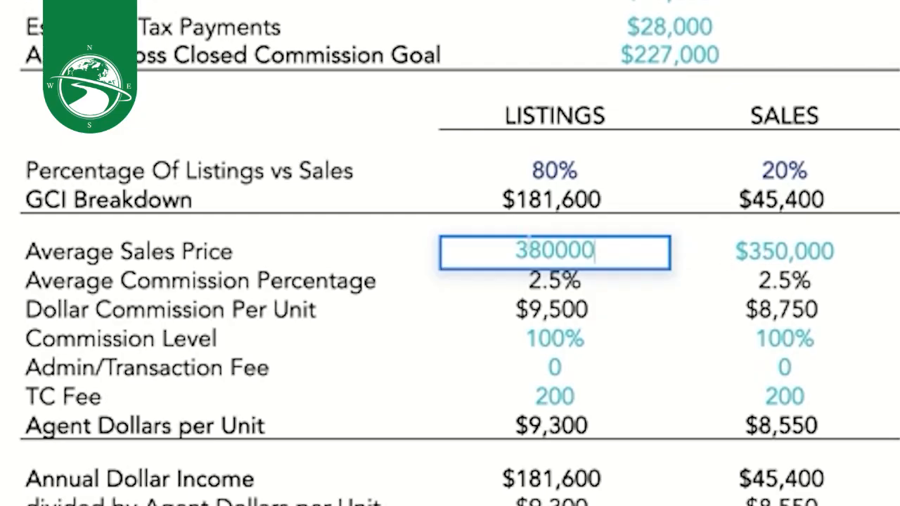
click(765, 251)
double_click(799, 252)
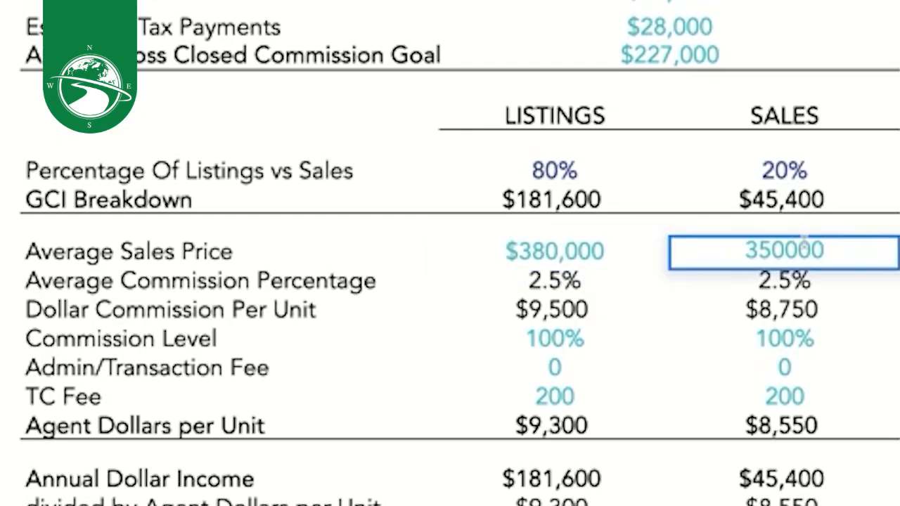
click(898, 246)
scroll(570, 287, down, 2)
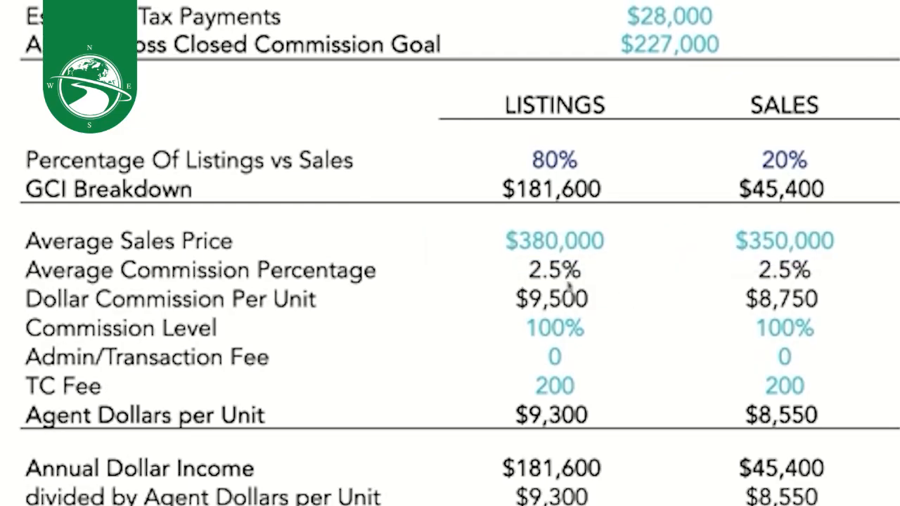
click(576, 260)
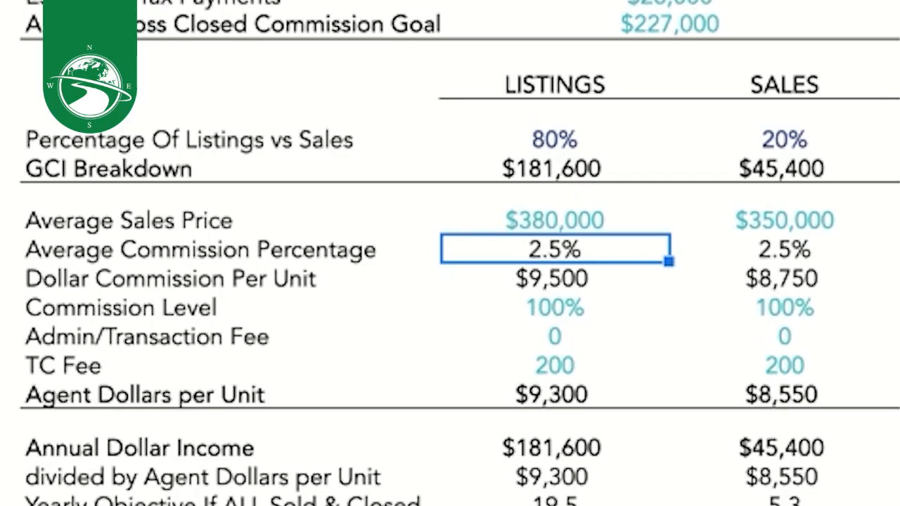
- Change the Listings average commission from 2.5% to 2.75% and check both 100% commission levels
double_click(556, 250)
drag(561, 250, 549, 250)
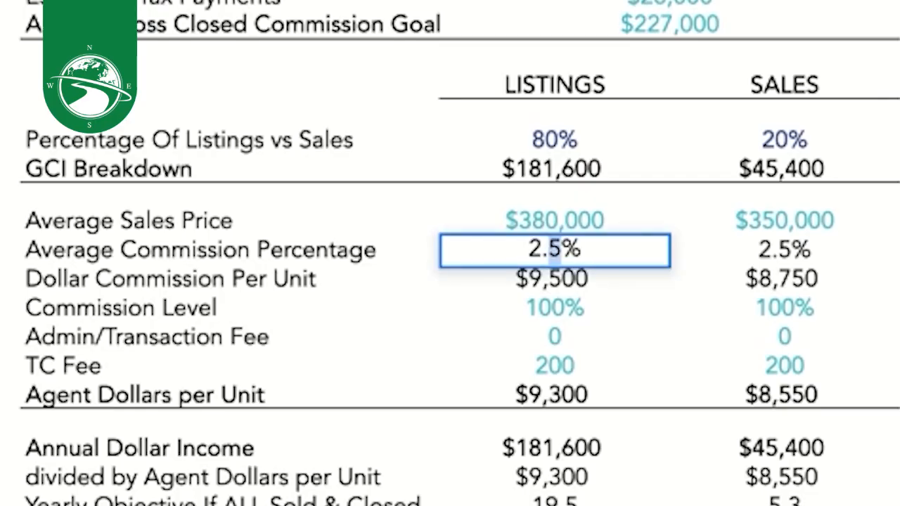
text(75)
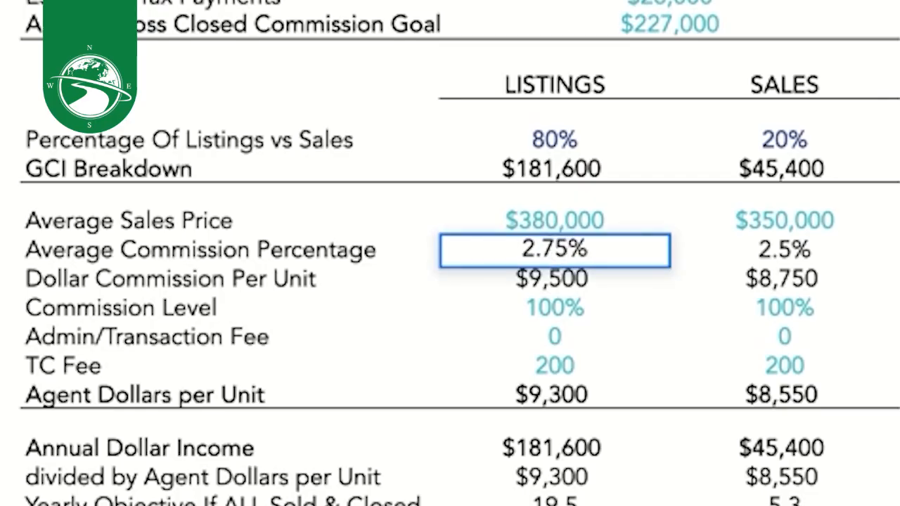
key(Return)
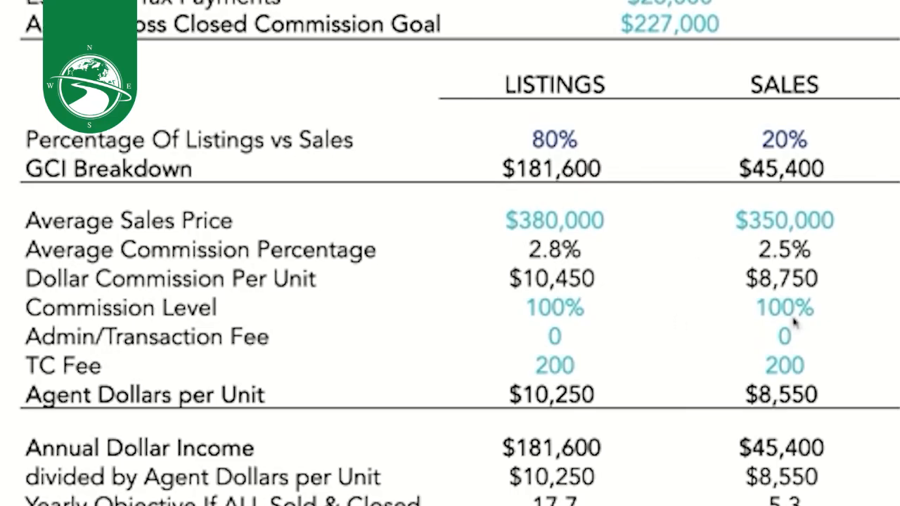
scroll(295, 278, down, 1)
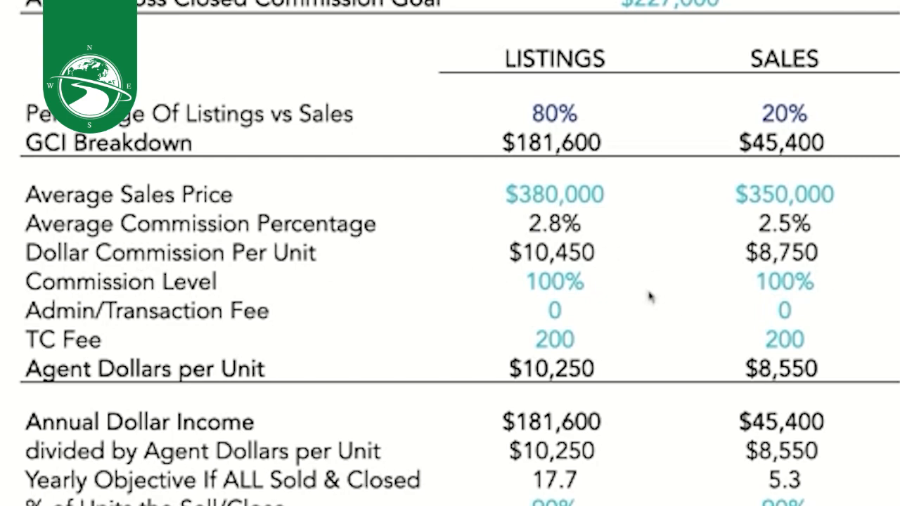
click(567, 289)
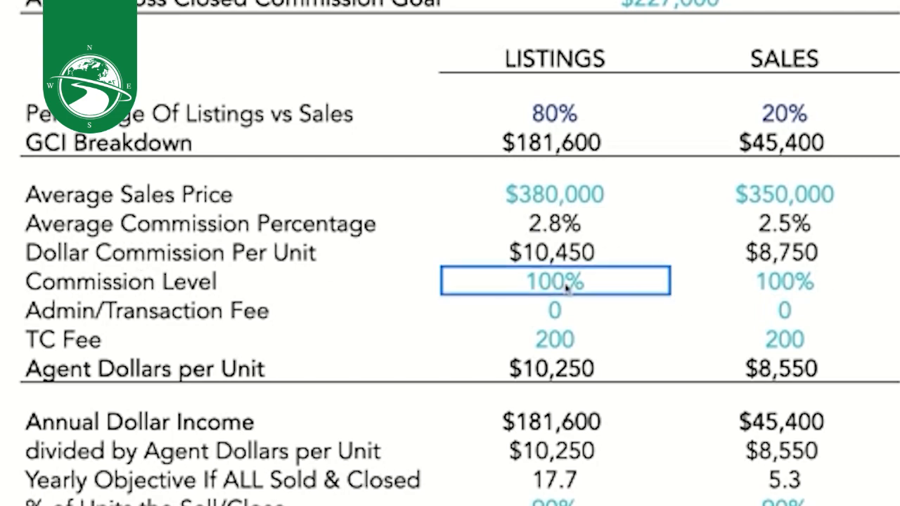
click(802, 285)
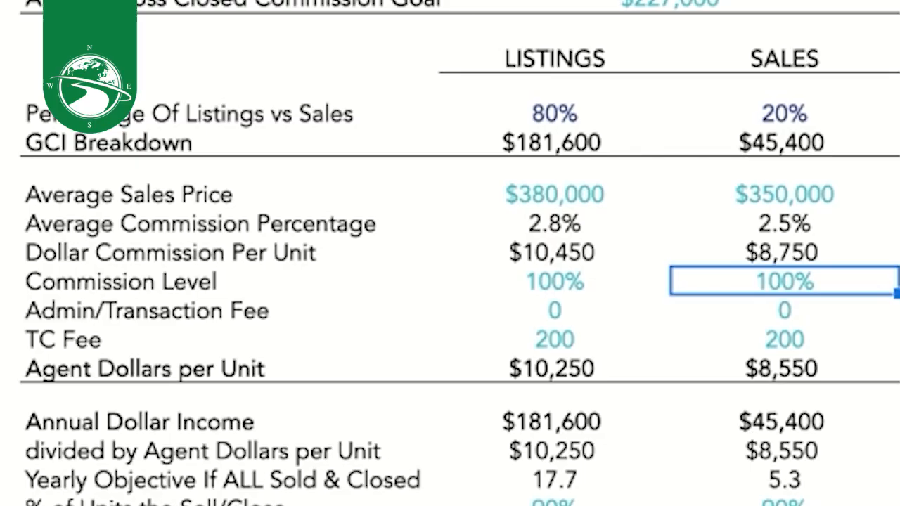
scroll(459, 253, down, 1)
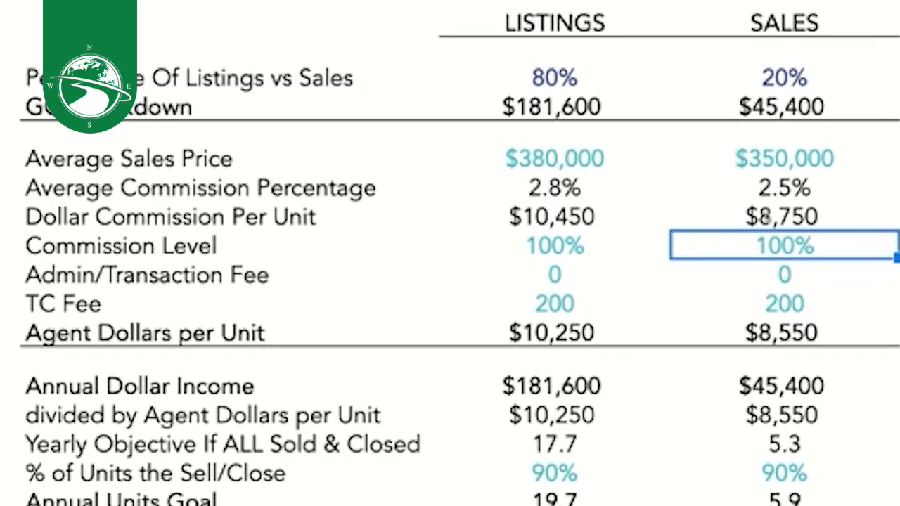
- Set both the Listings and Sales admin/transaction fees from 0 to 350
click(169, 275)
scroll(477, 257, down, 1)
click(525, 258)
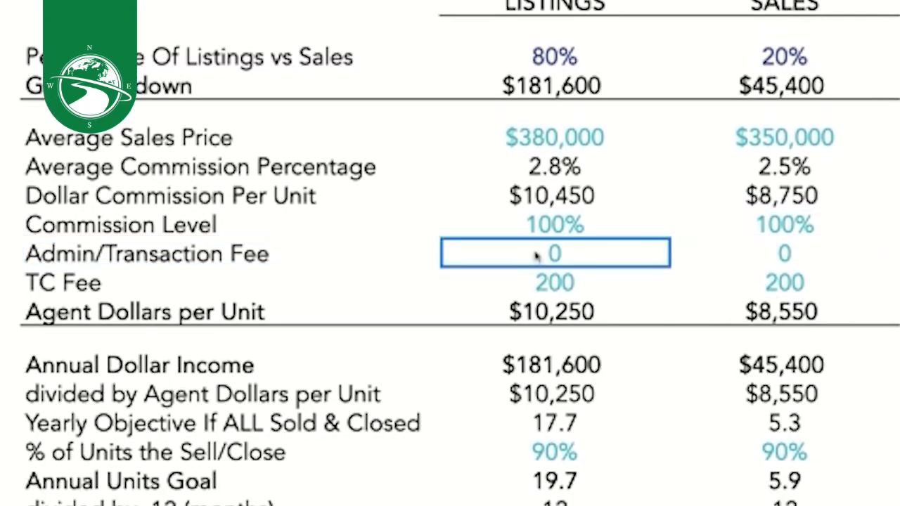
click(764, 258)
click(527, 263)
text(350)
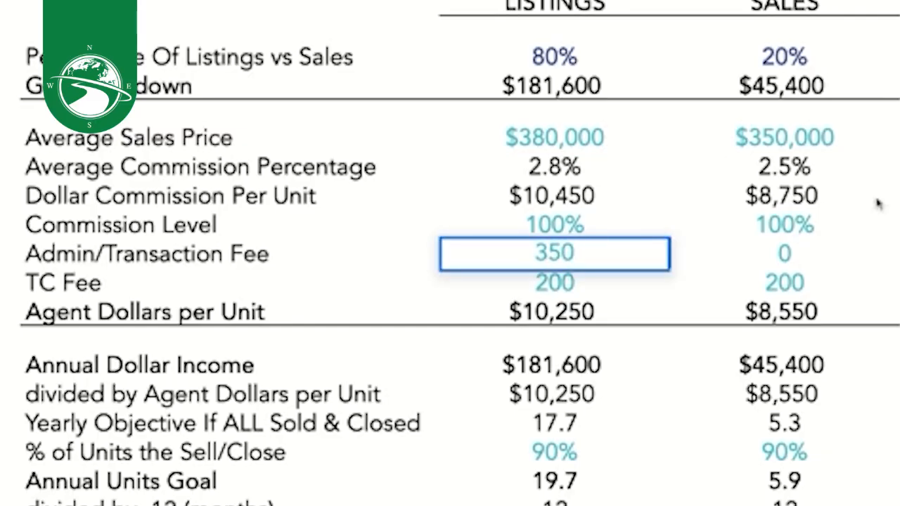
click(769, 263)
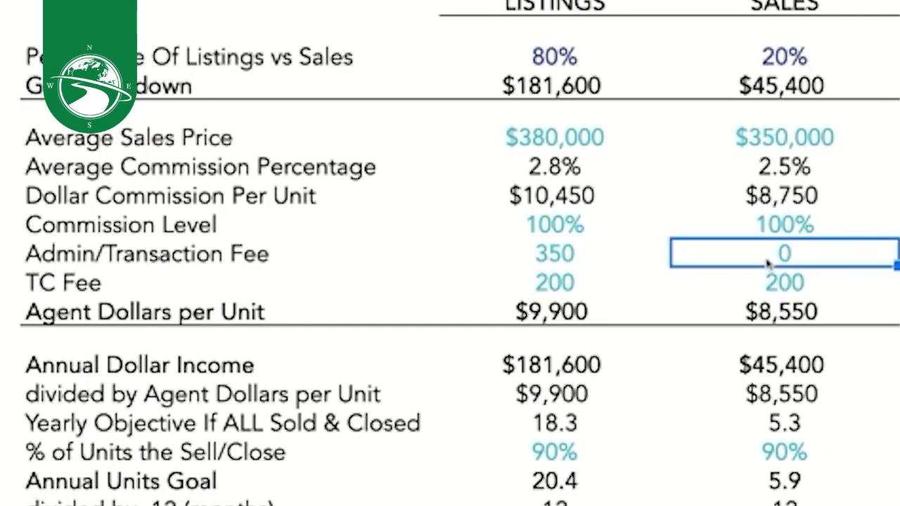
text(350)
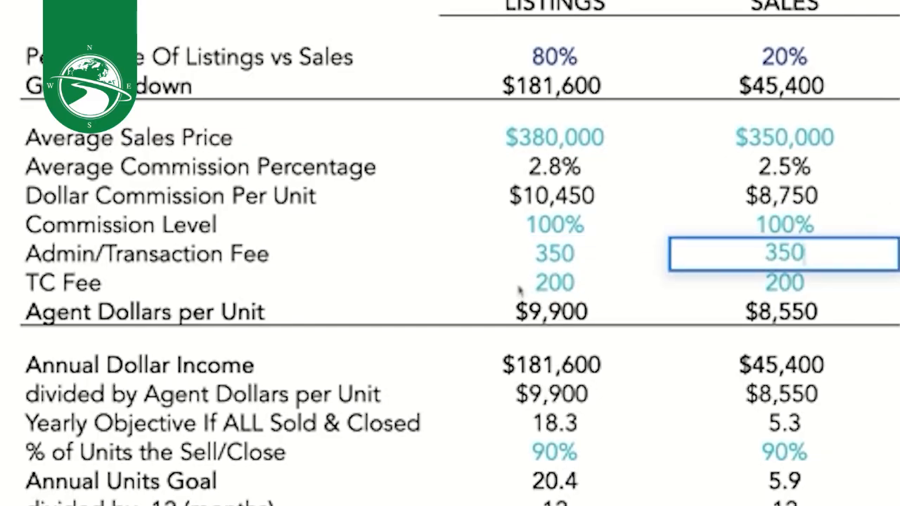
click(570, 282)
- Lower both the Listings and Sales TC fees from 200 to 150
scroll(32, 291, down, 2)
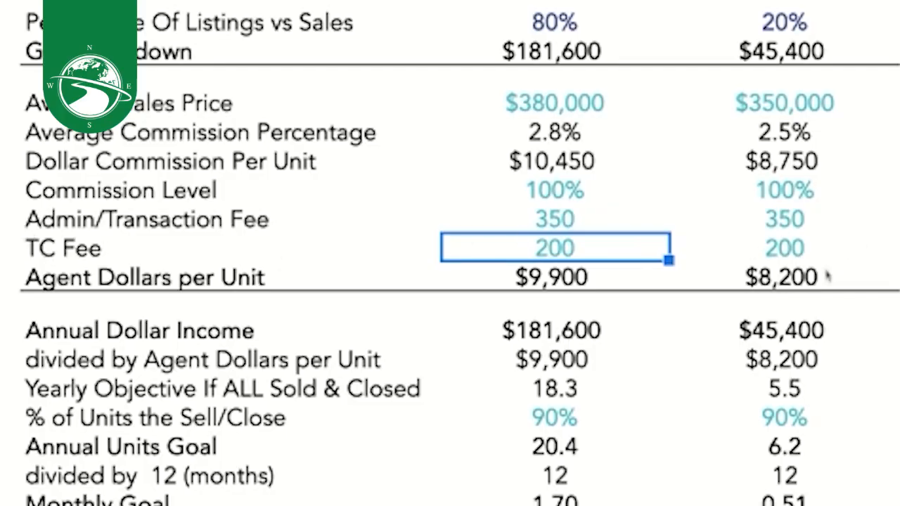
click(802, 263)
click(540, 258)
click(824, 256)
click(606, 257)
click(817, 255)
click(552, 258)
text(150)
click(771, 255)
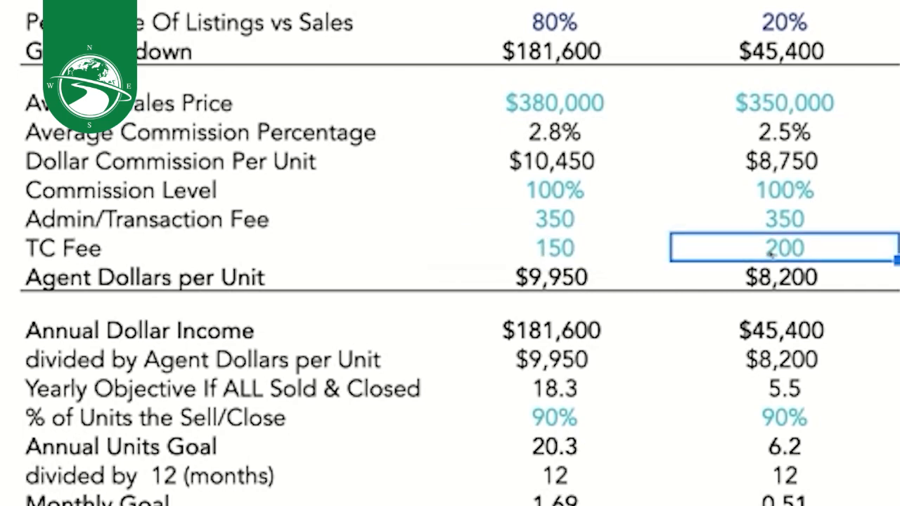
text(150)
click(867, 195)
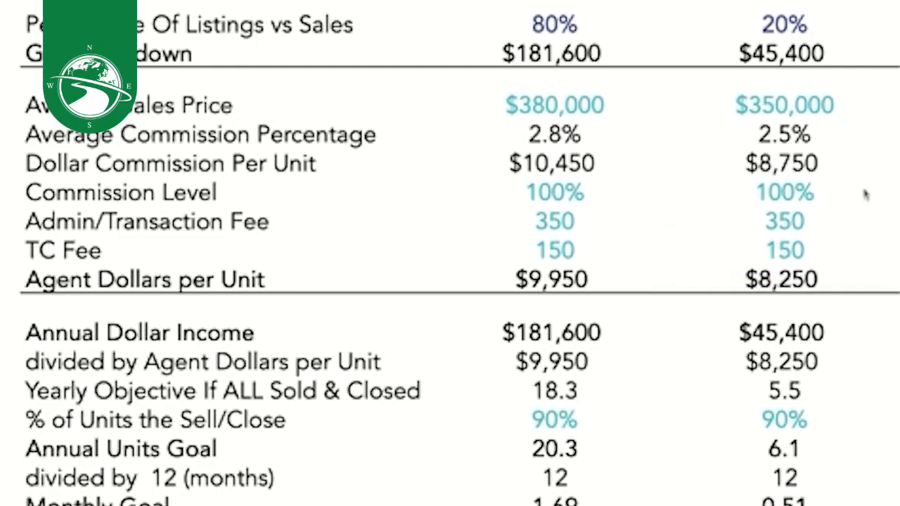
scroll(720, 266, up, 2)
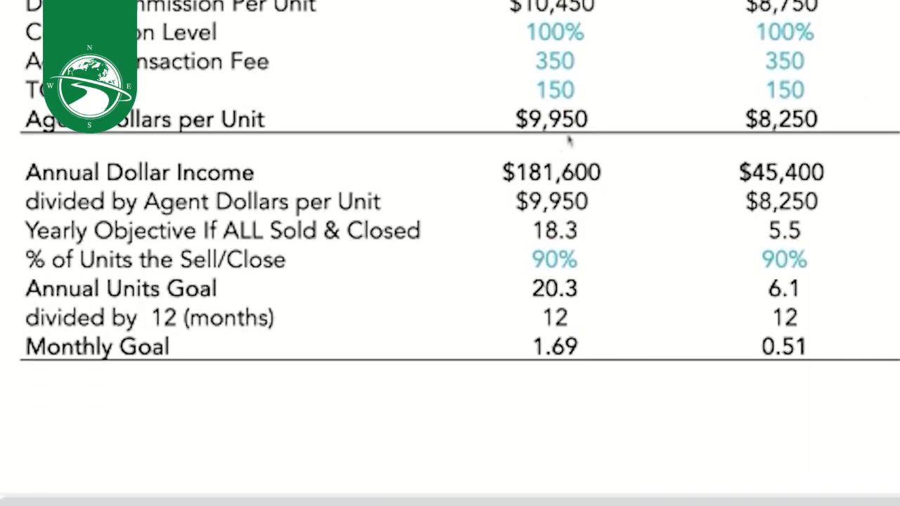
- Replace the 90% Listings sell/close rate with 85%, then compare it with the Sales rate
click(554, 259)
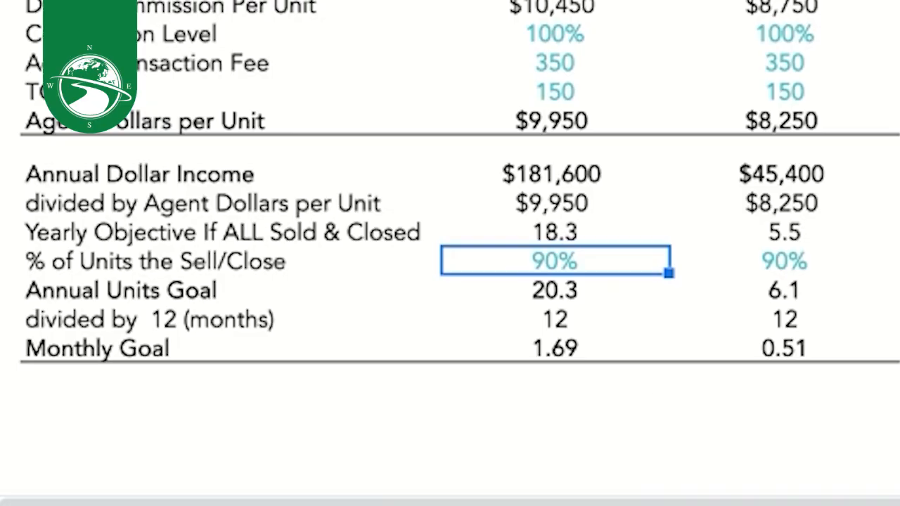
double_click(557, 263)
drag(559, 263, 532, 262)
text(8)
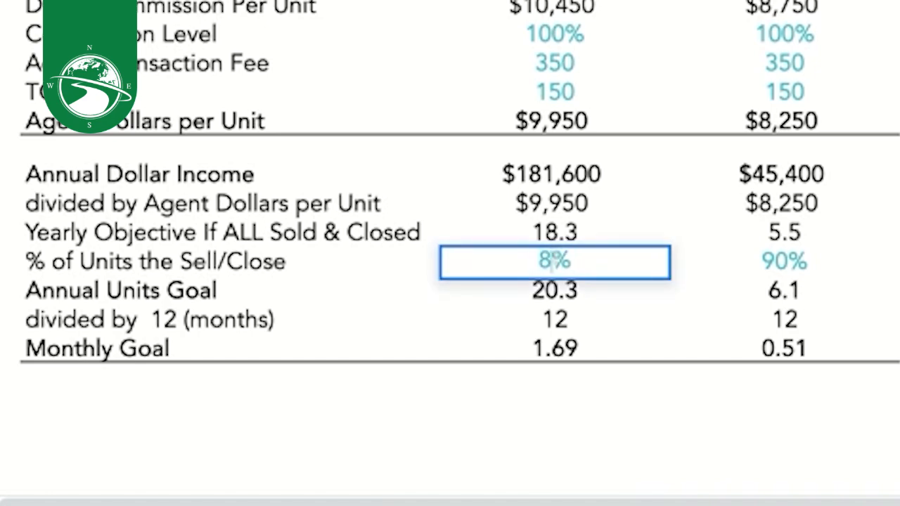
text(5)
key(Return)
click(788, 262)
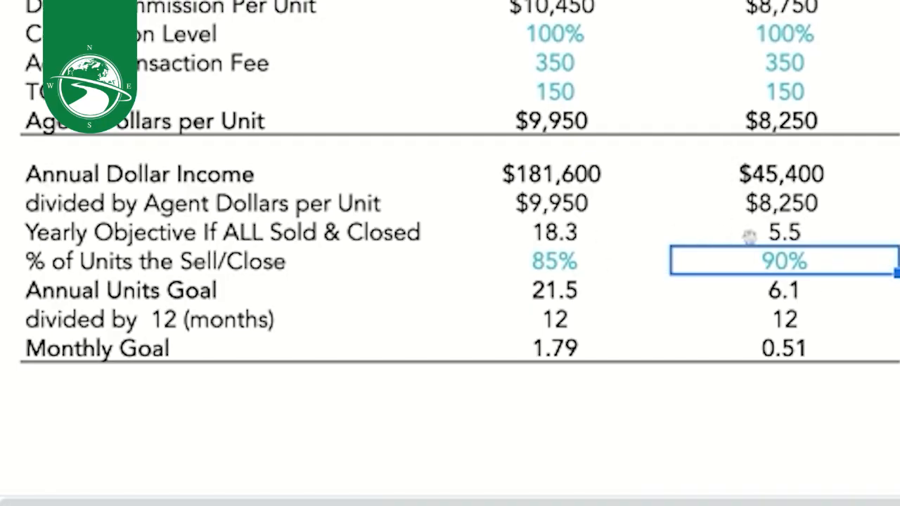
click(862, 350)
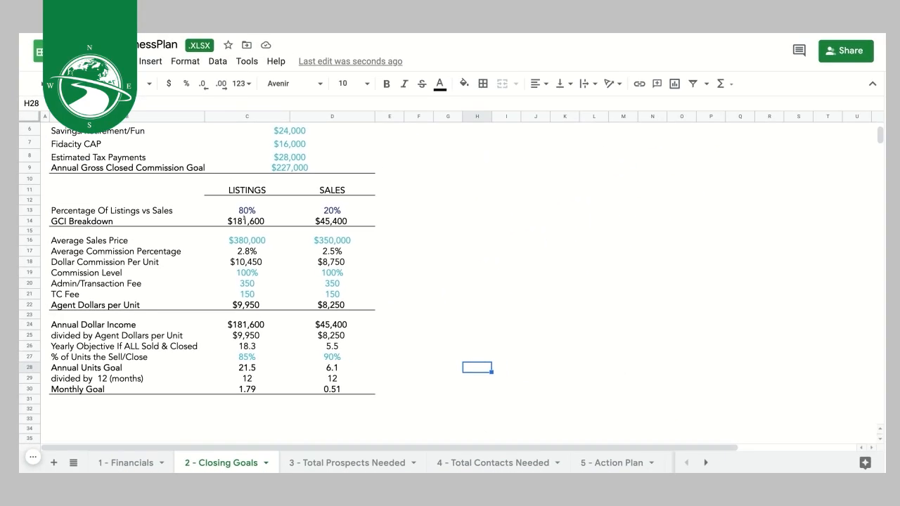
click(286, 168)
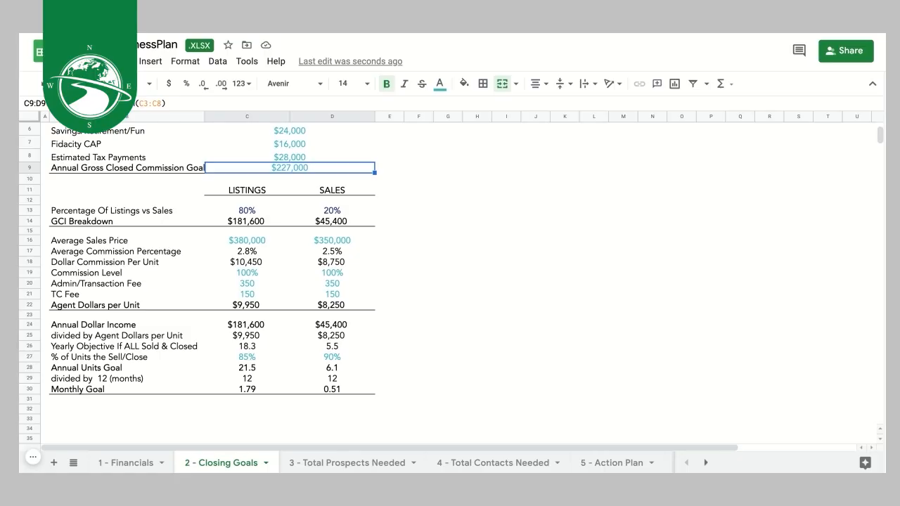
click(340, 347)
click(338, 368)
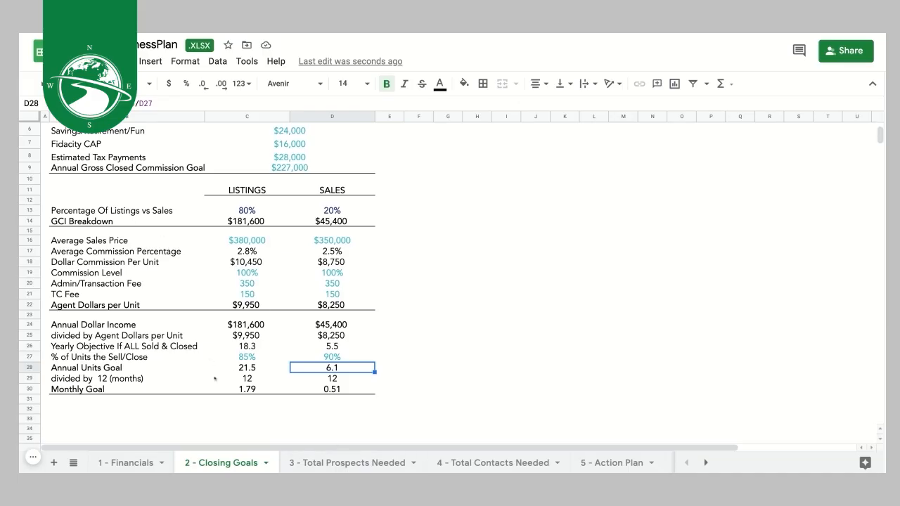
- Move through the Financials and Closing Goals sheets to the 3 - Total Prospects Needed sheet
click(126, 464)
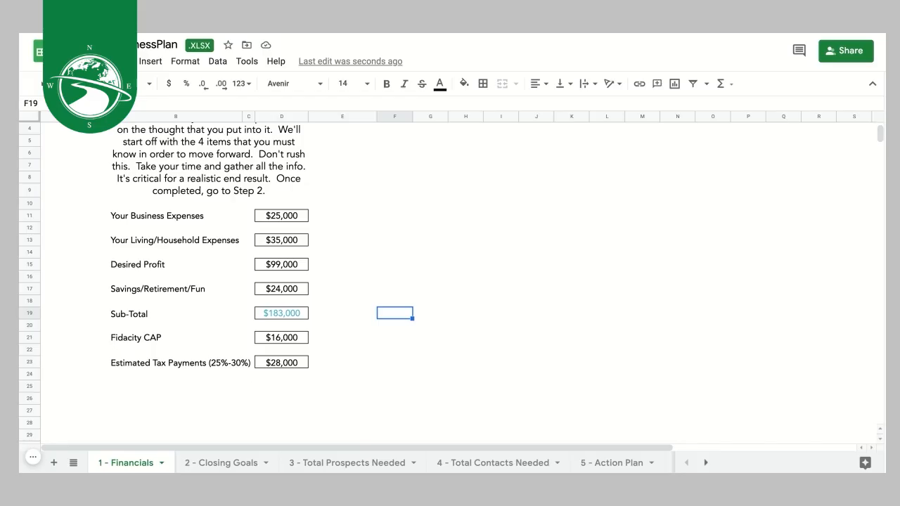
click(223, 463)
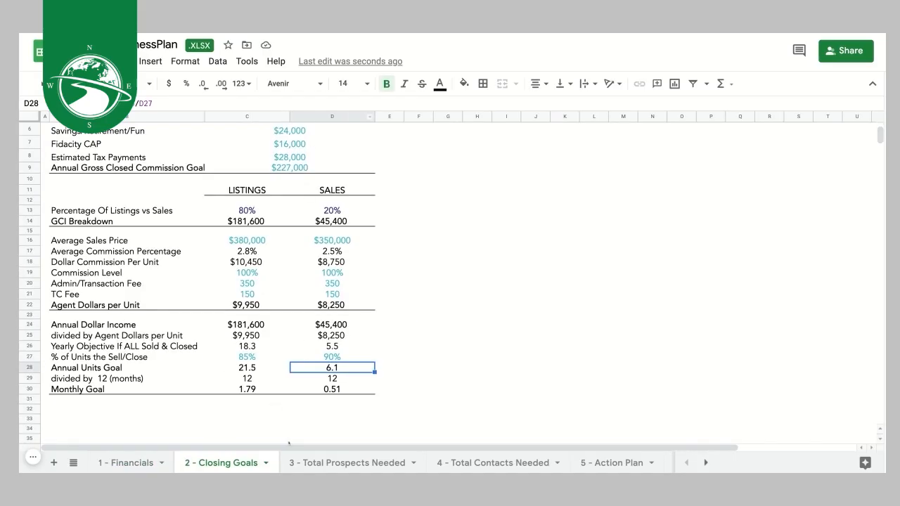
click(342, 463)
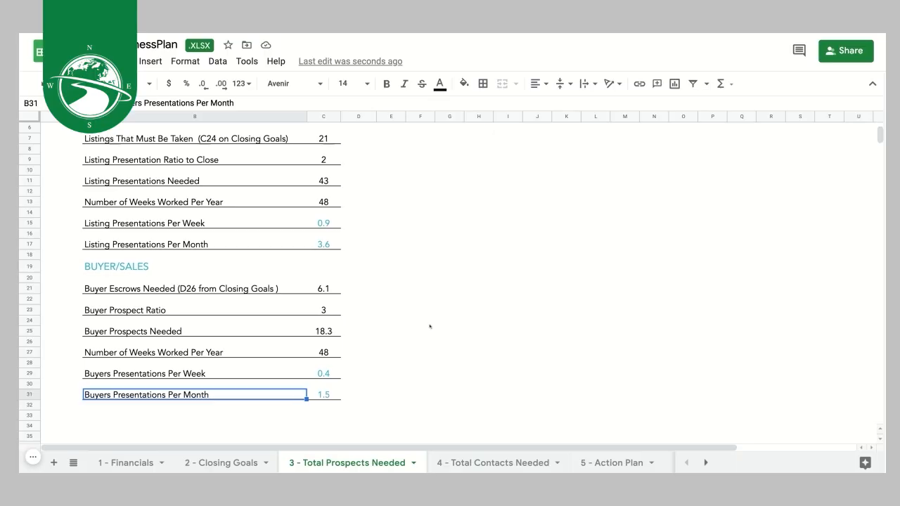
scroll(429, 326, up, 3)
scroll(430, 326, down, 1)
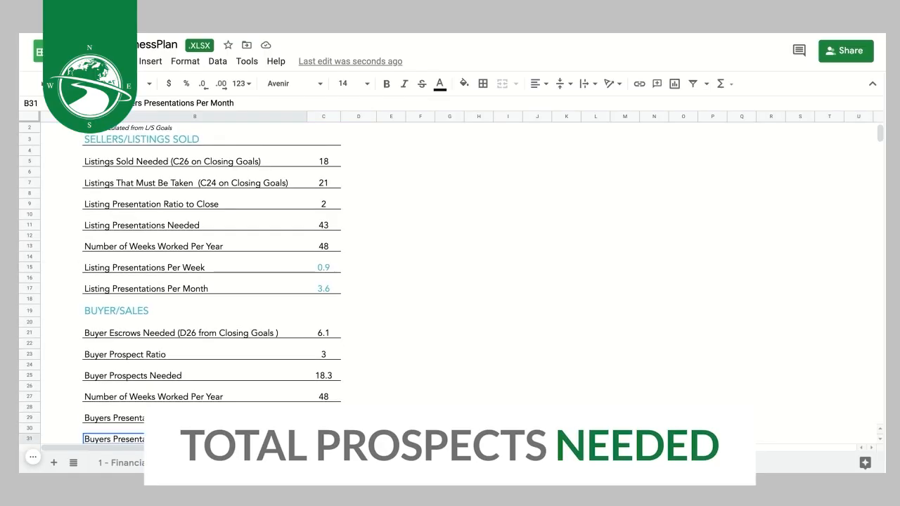
- Try 50 weeks worked per year, then restore the value to 48
click(323, 246)
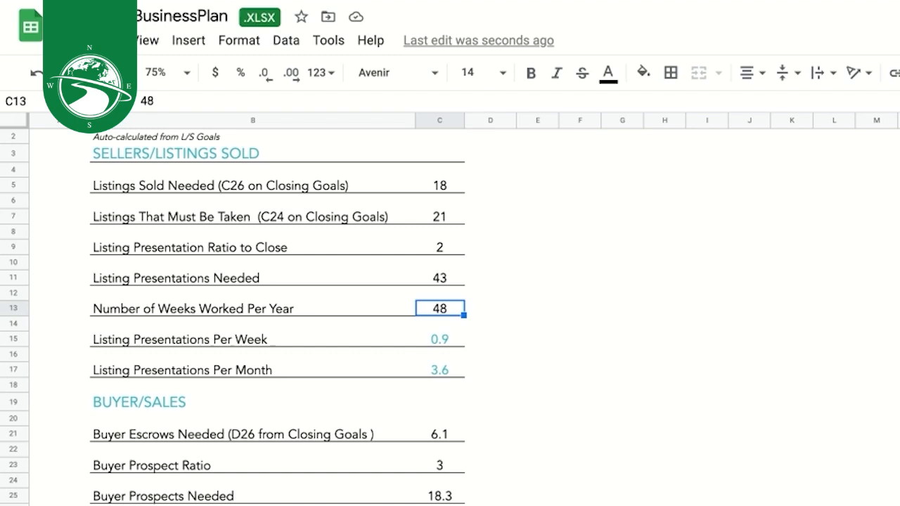
double_click(451, 309)
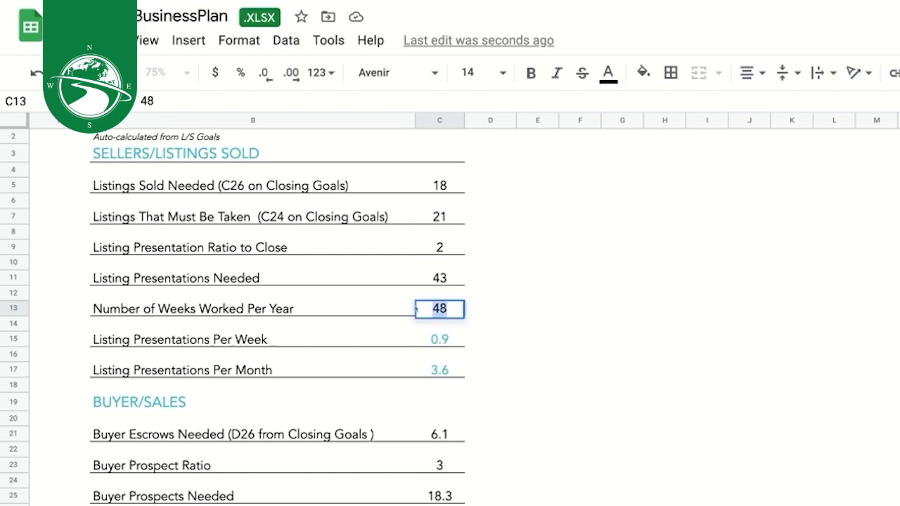
text(50)
key(BackSpace)
key(BackSpace)
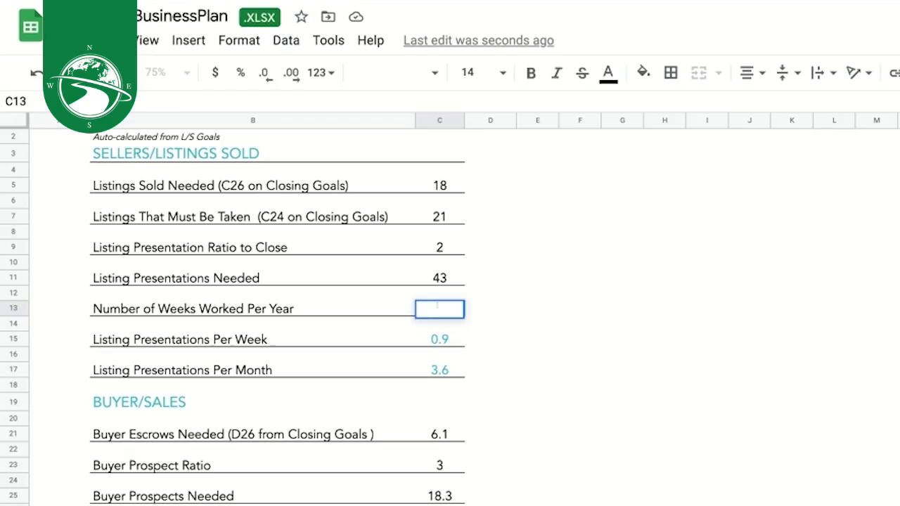
text(48)
click(486, 307)
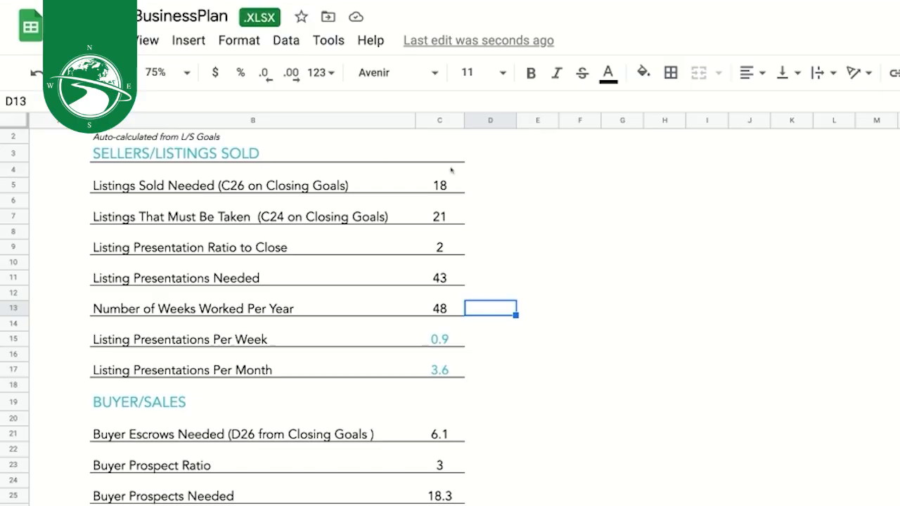
scroll(350, 246, up, 2)
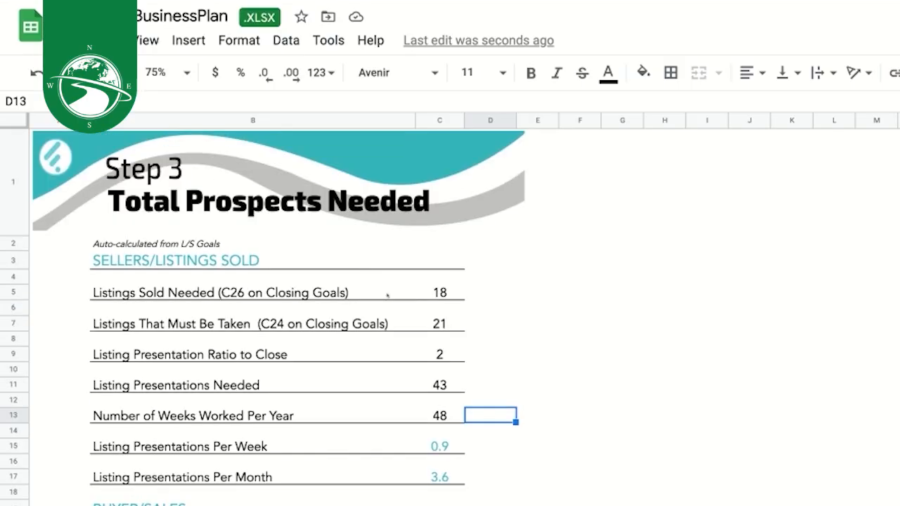
click(447, 294)
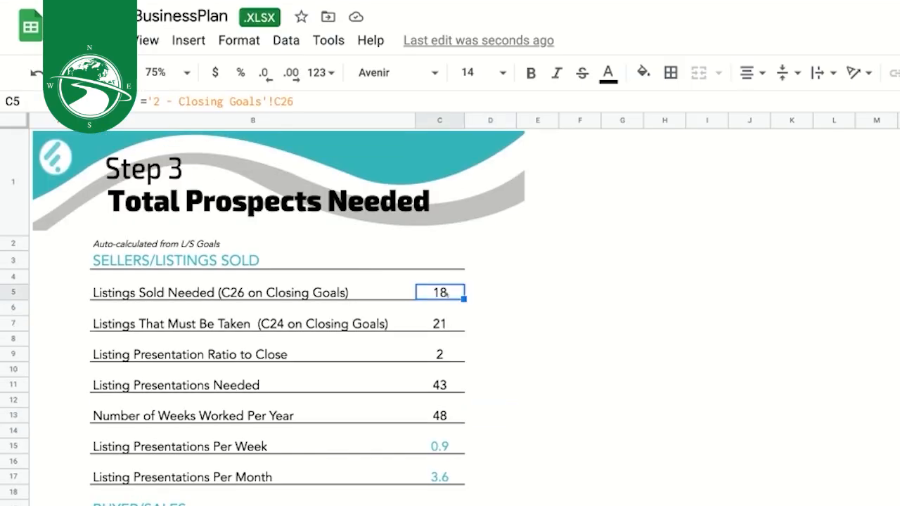
click(449, 322)
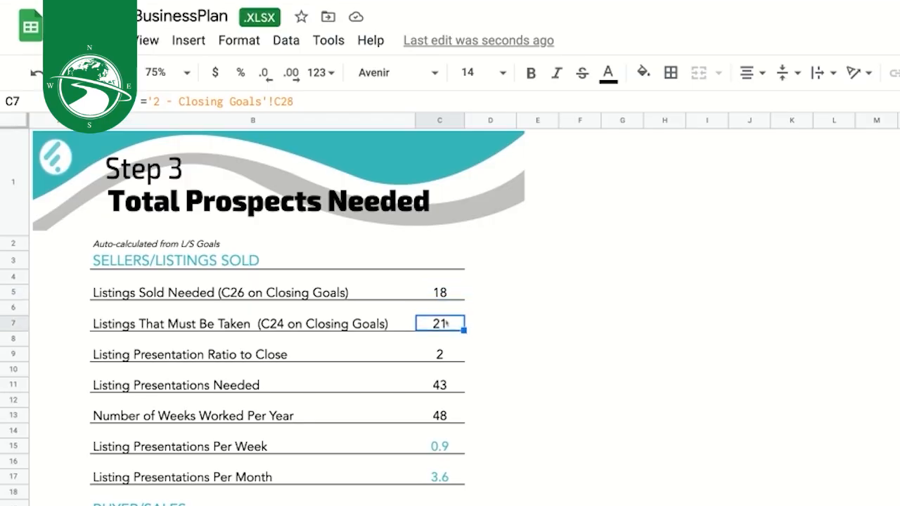
click(447, 292)
click(436, 322)
click(443, 354)
double_click(447, 354)
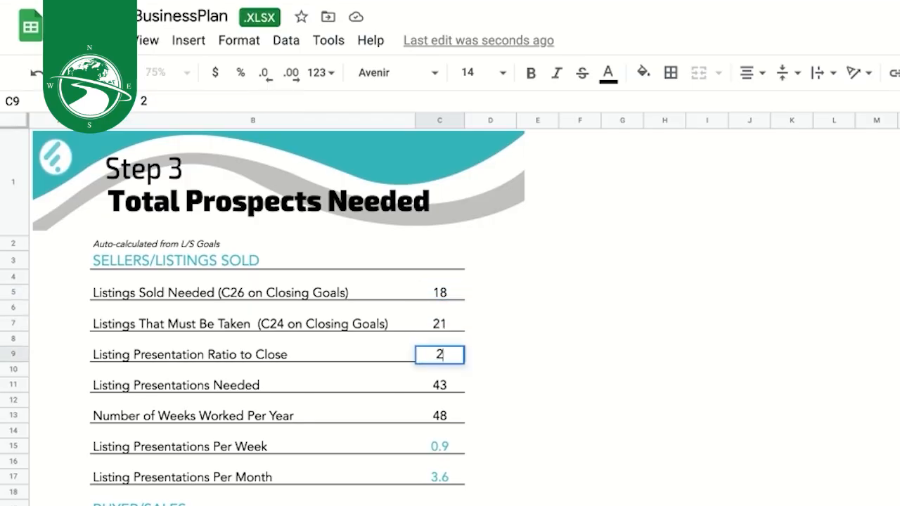
double_click(448, 354)
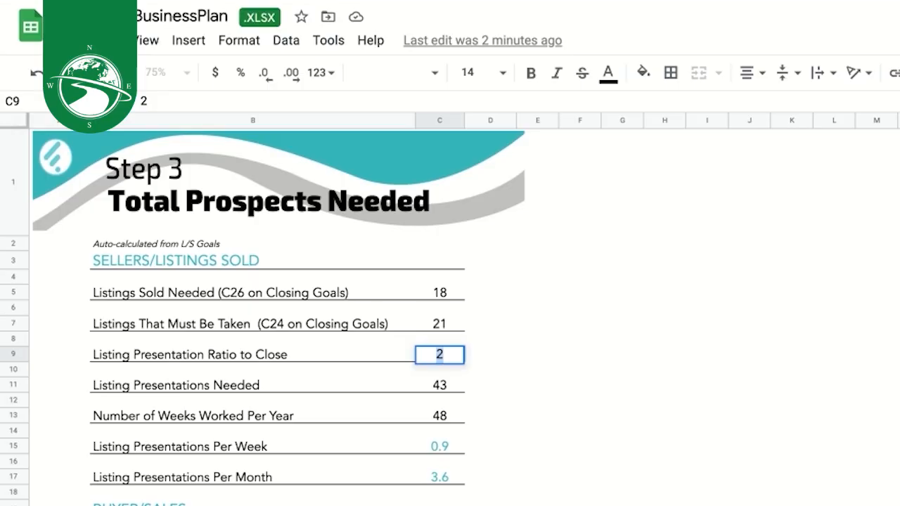
text(3)
key(BackSpace)
text(1.5)
double_click(450, 355)
text(2)
click(553, 373)
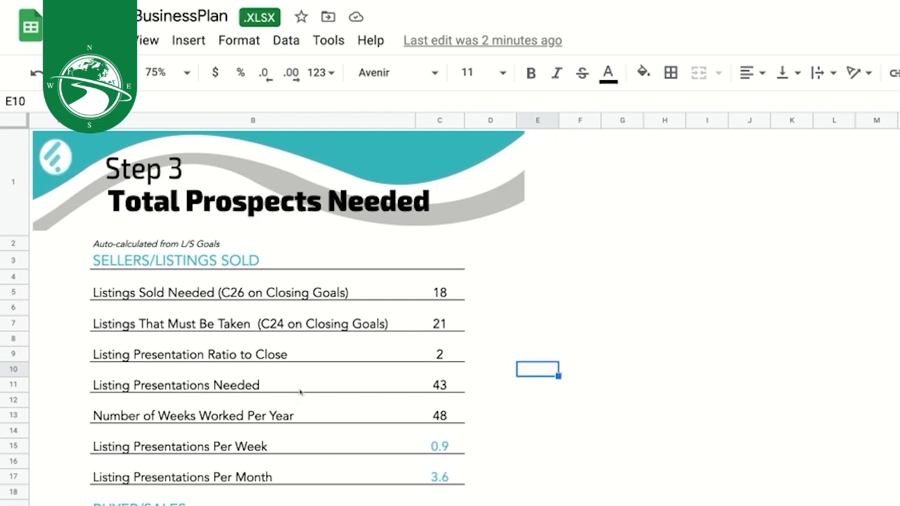
click(439, 386)
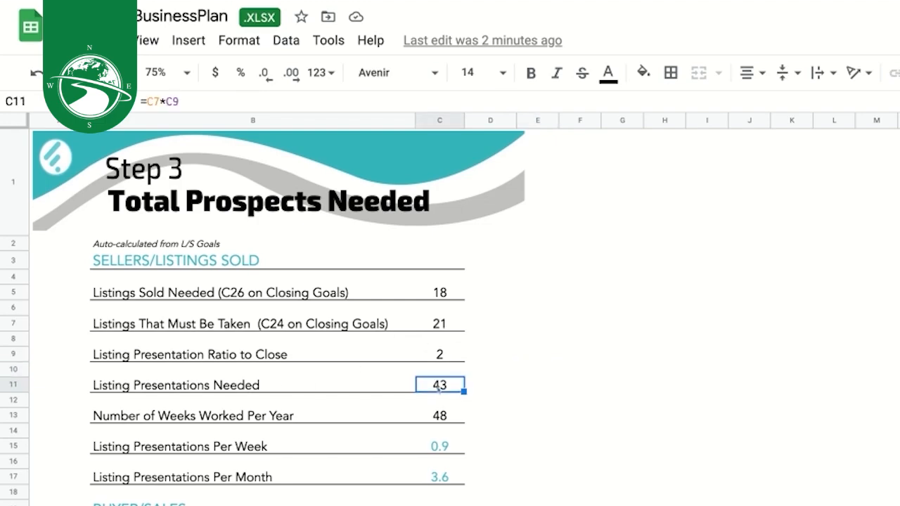
click(408, 415)
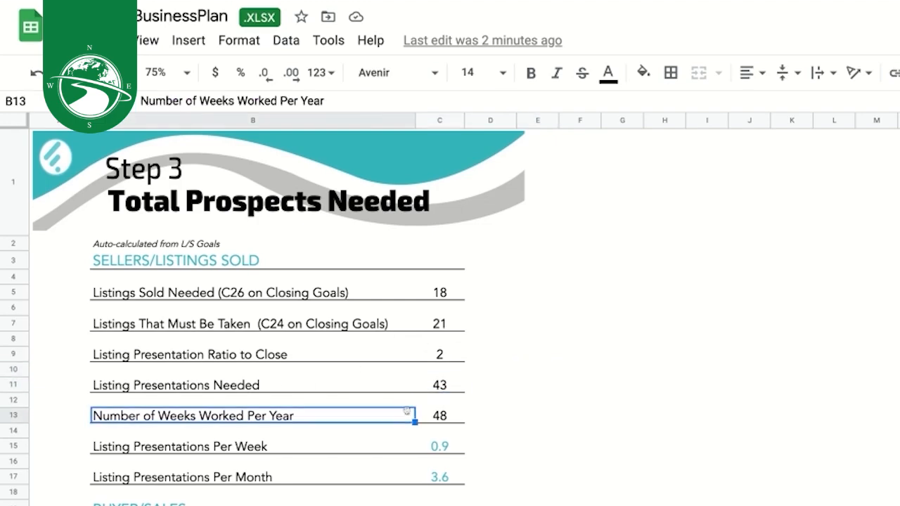
click(460, 447)
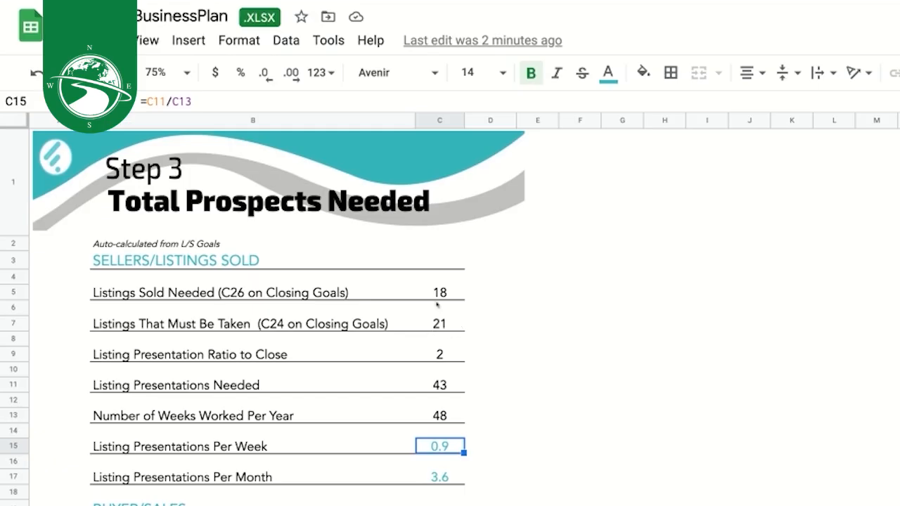
click(436, 324)
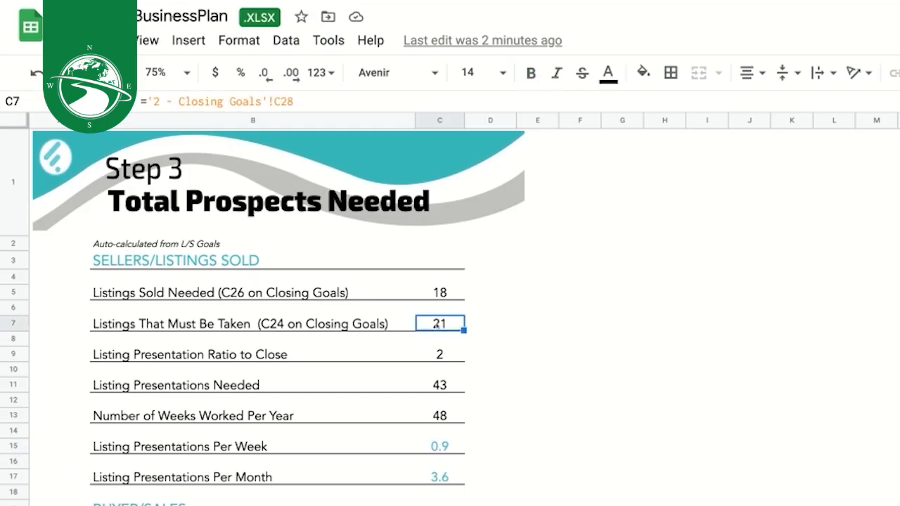
click(449, 295)
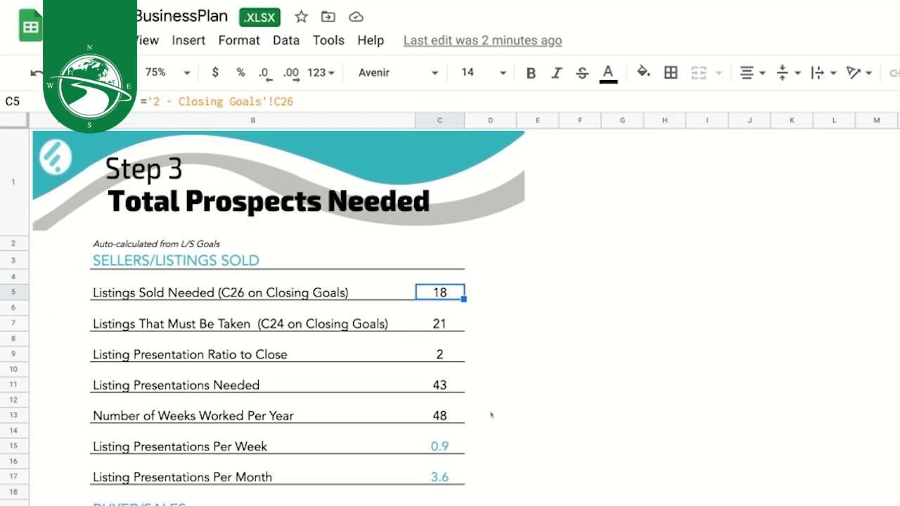
scroll(491, 414, down, 3)
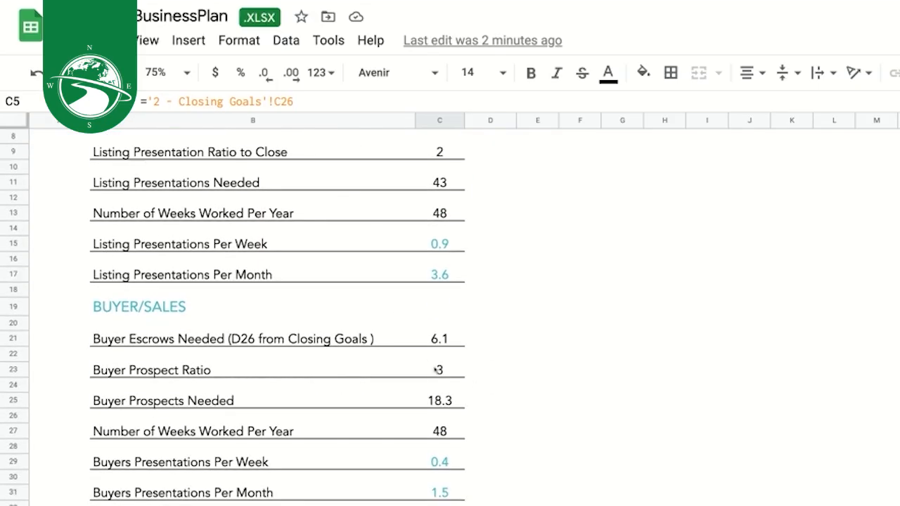
- Check the Buyer Prospect Ratio, then move to the 4 - Total Contacts Needed sheet
click(439, 369)
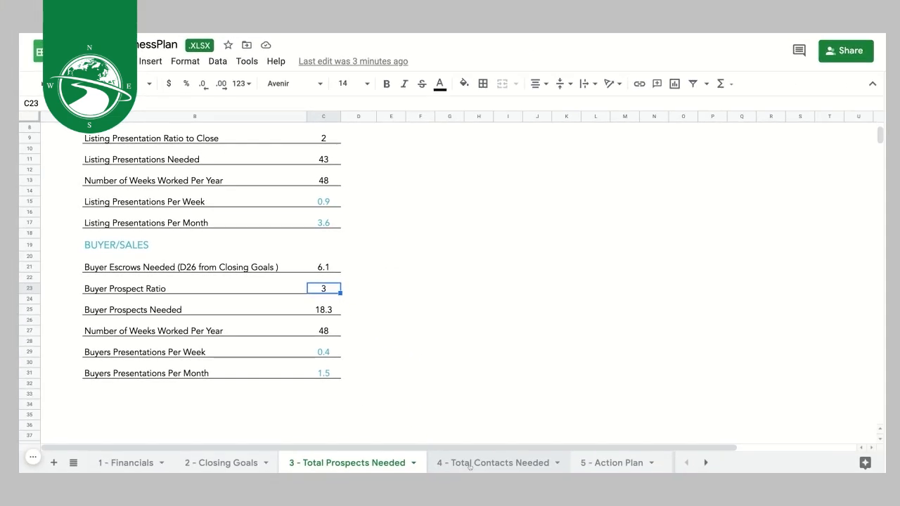
click(470, 466)
scroll(450, 302, up, 10)
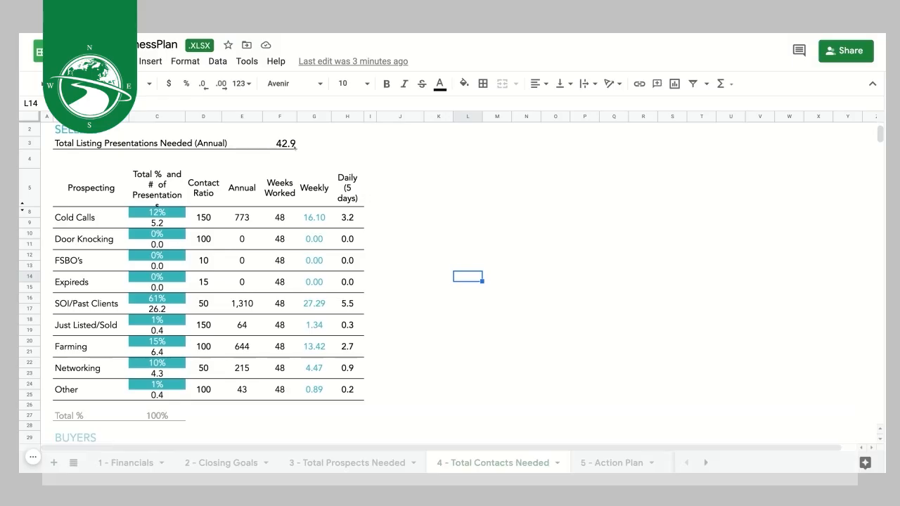
scroll(267, 326, down, 3)
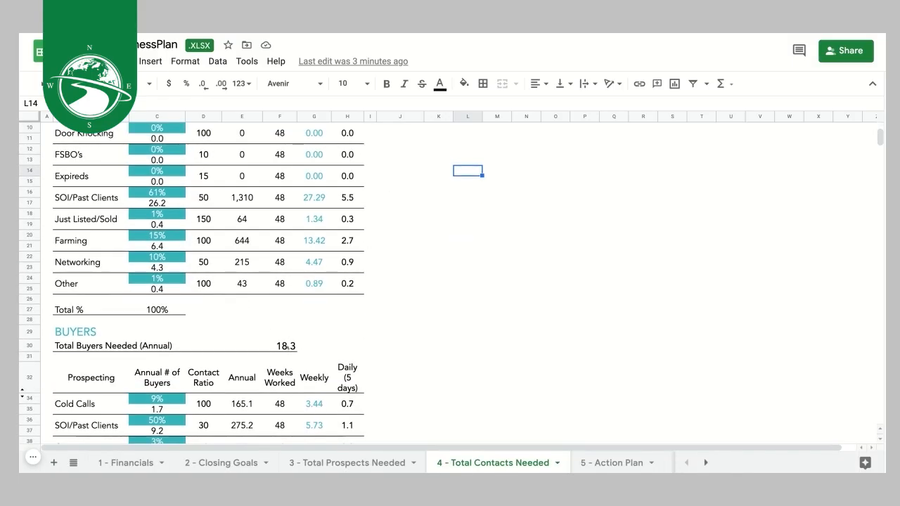
scroll(266, 326, up, 5)
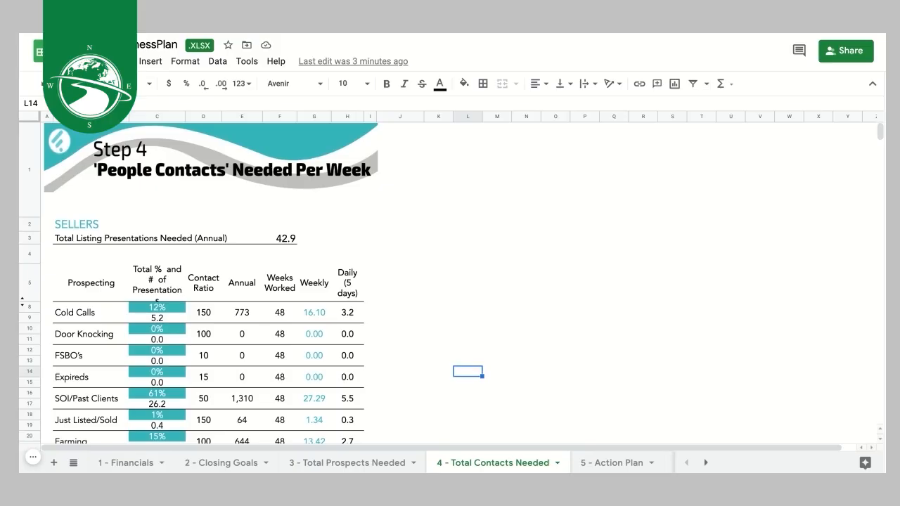
scroll(319, 328, down, 1)
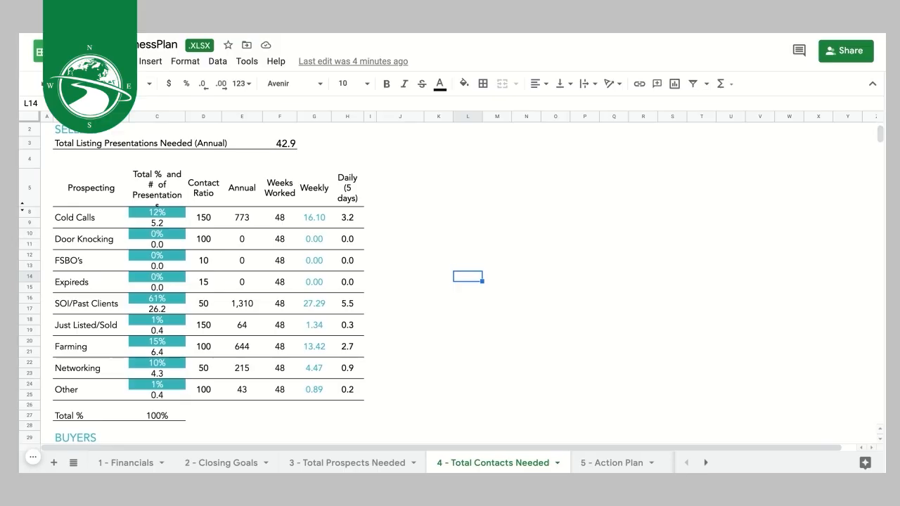
click(96, 346)
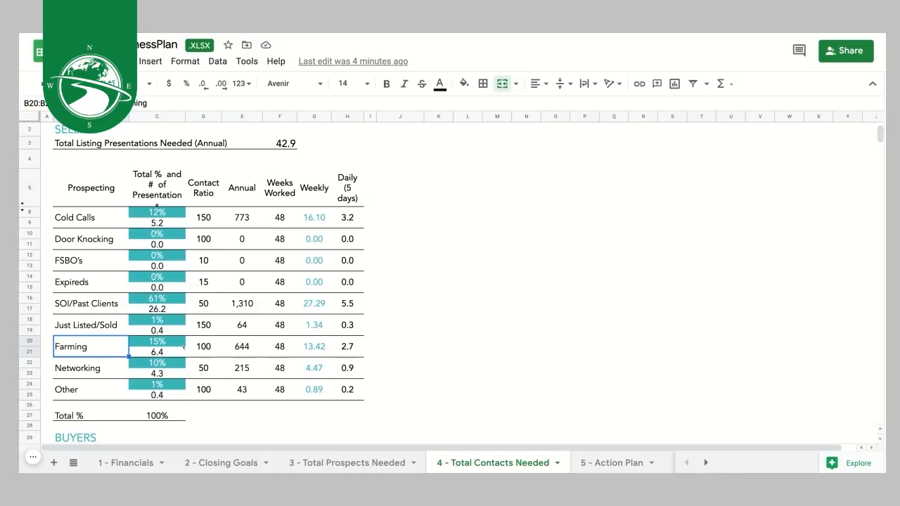
click(98, 218)
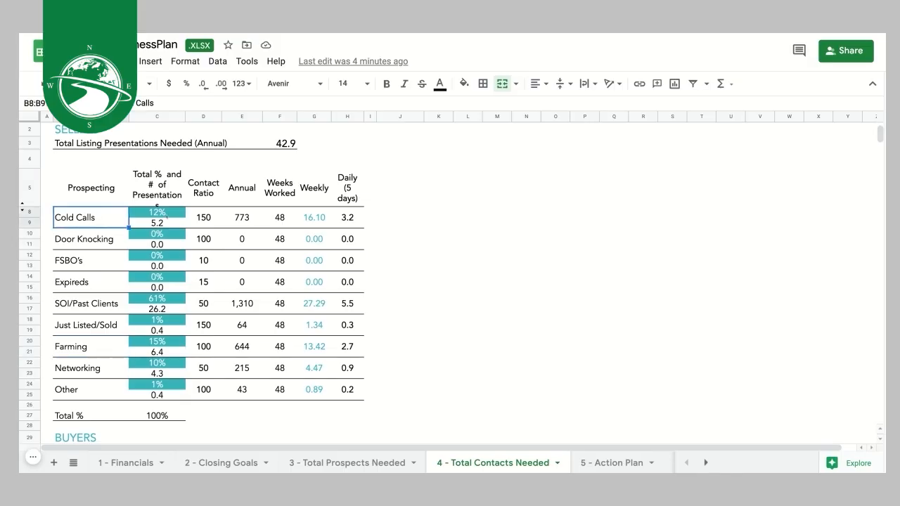
click(216, 219)
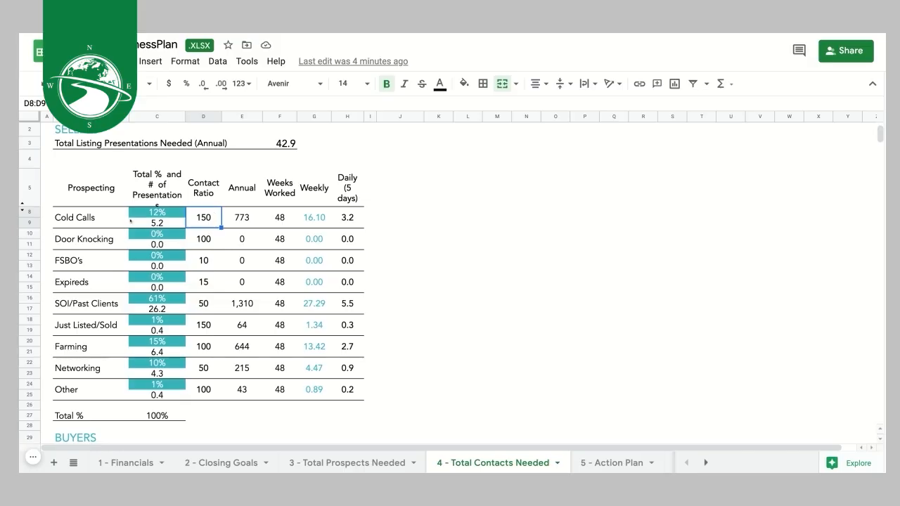
click(163, 213)
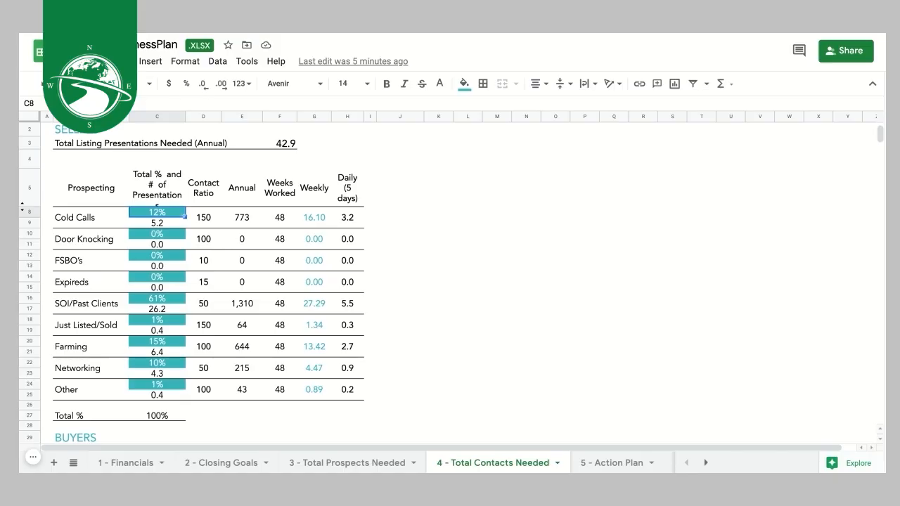
click(148, 416)
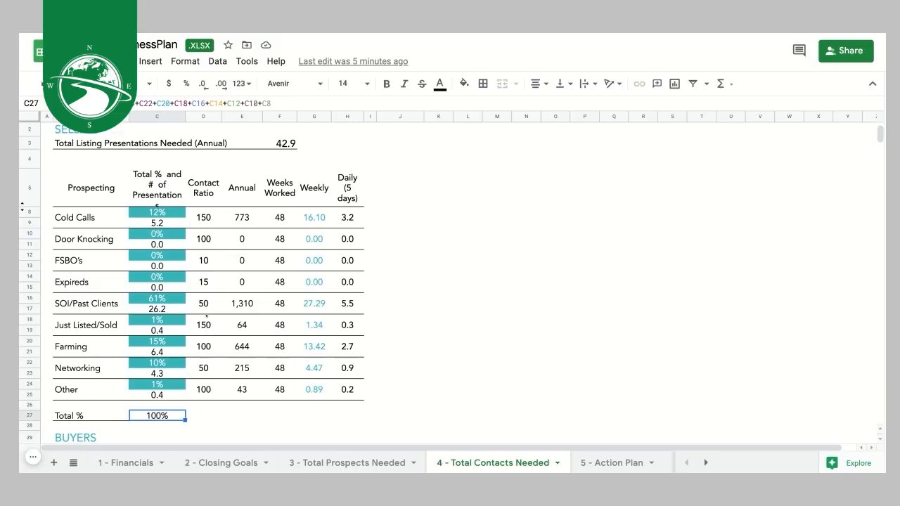
- Enter 70% for SOI/Past Clients and 10% for Farming, and cut Cold Calls from 12% to 8%
click(147, 298)
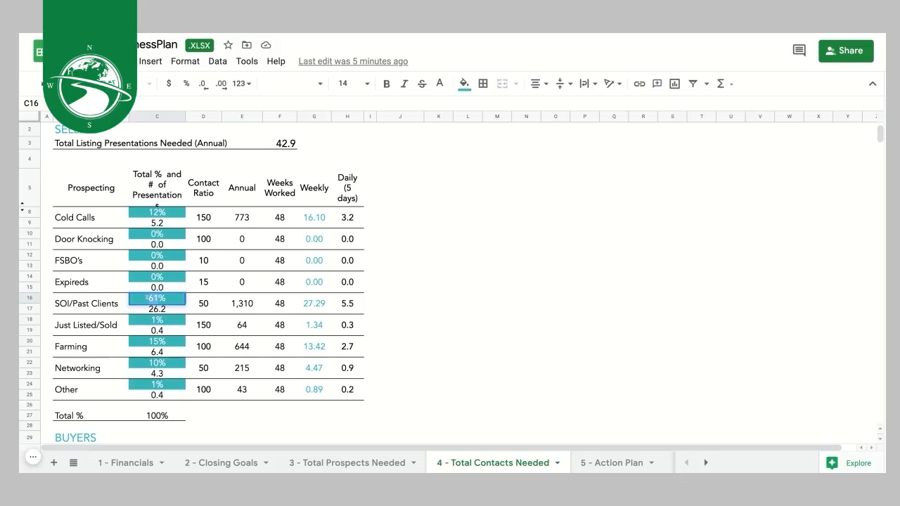
text(70)
click(431, 353)
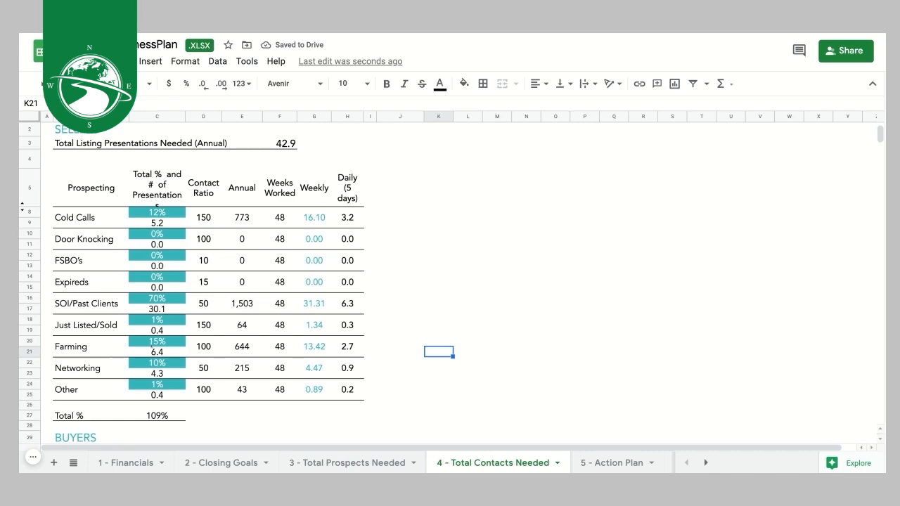
click(152, 344)
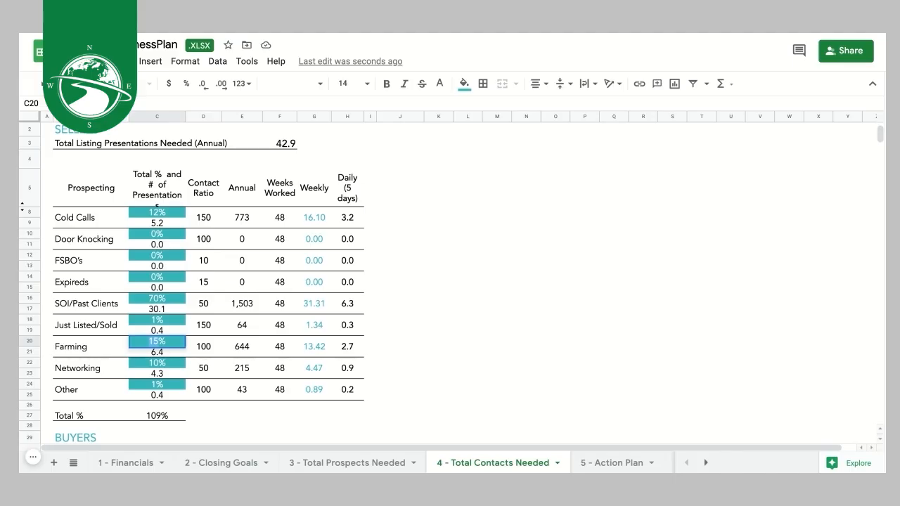
text(10)
click(399, 376)
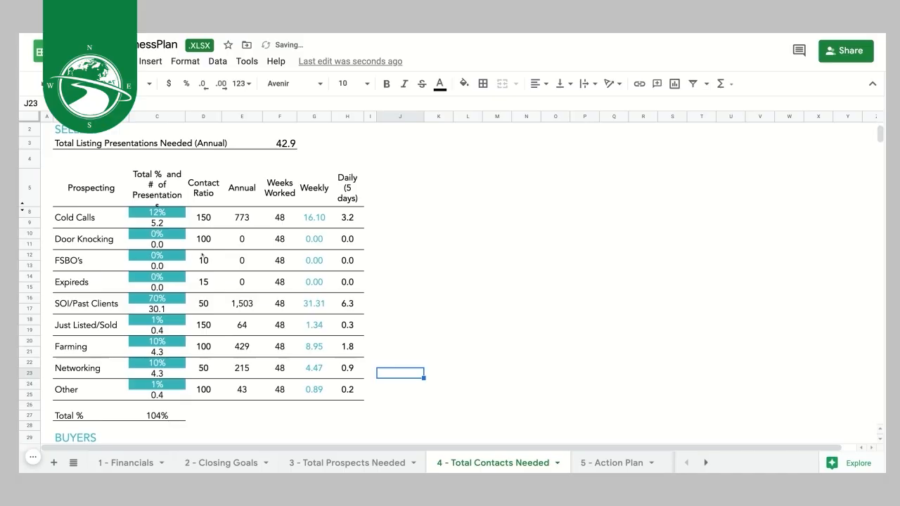
double_click(156, 212)
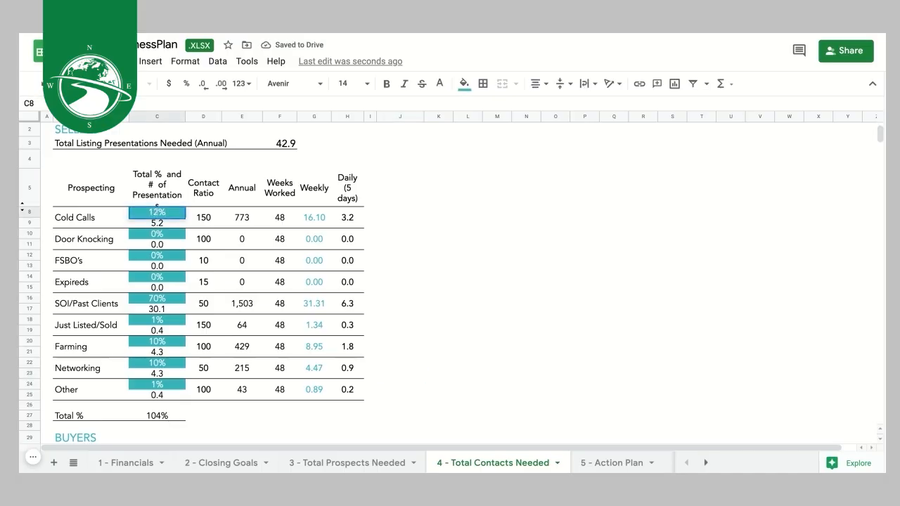
drag(158, 212, 149, 212)
text(8)
click(415, 245)
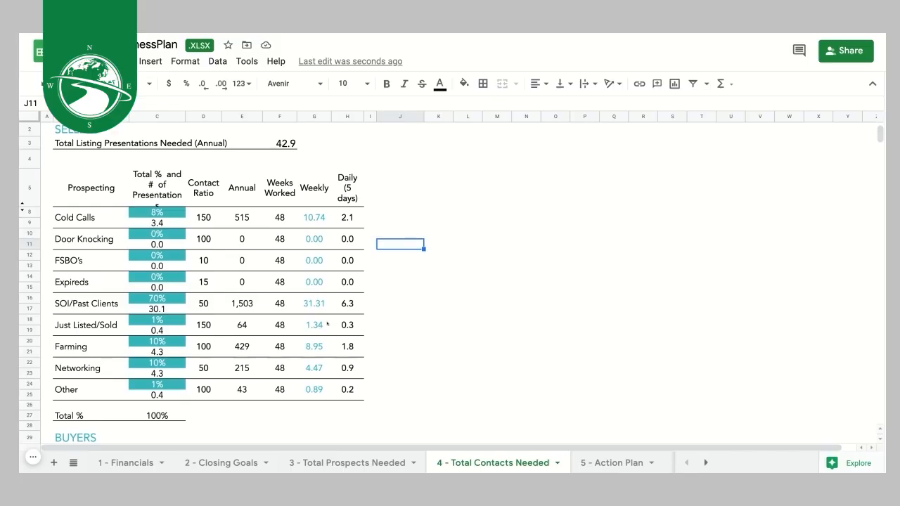
- Scroll through the BUYERS table and review its two Other prospecting rows
scroll(327, 324, down, 1)
scroll(327, 324, down, 3)
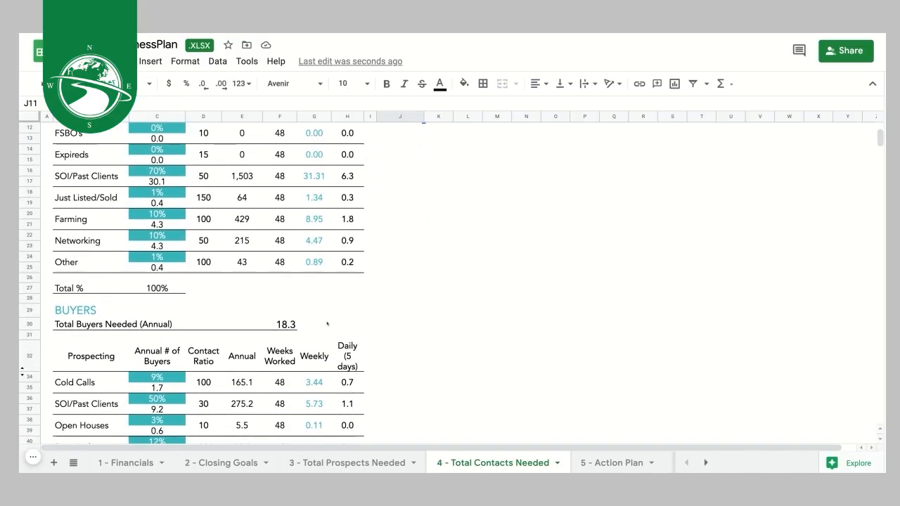
scroll(85, 361, down, 3)
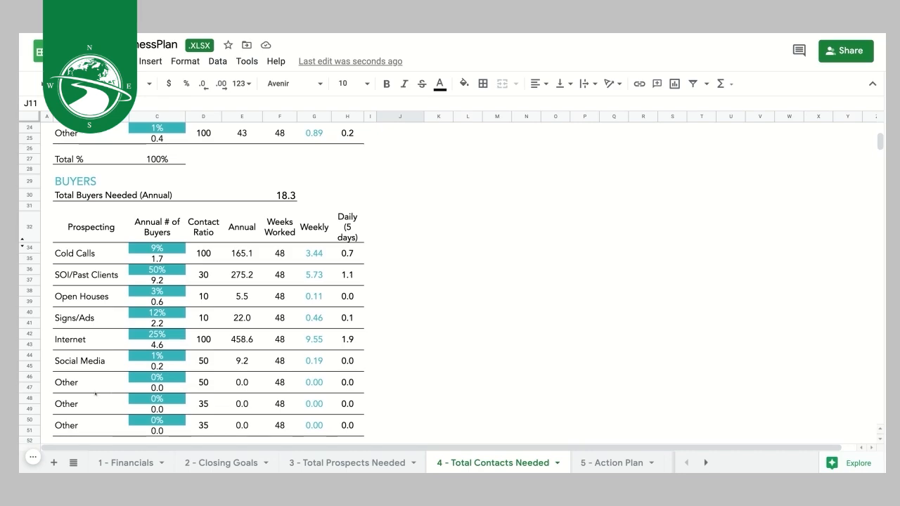
click(68, 382)
click(80, 402)
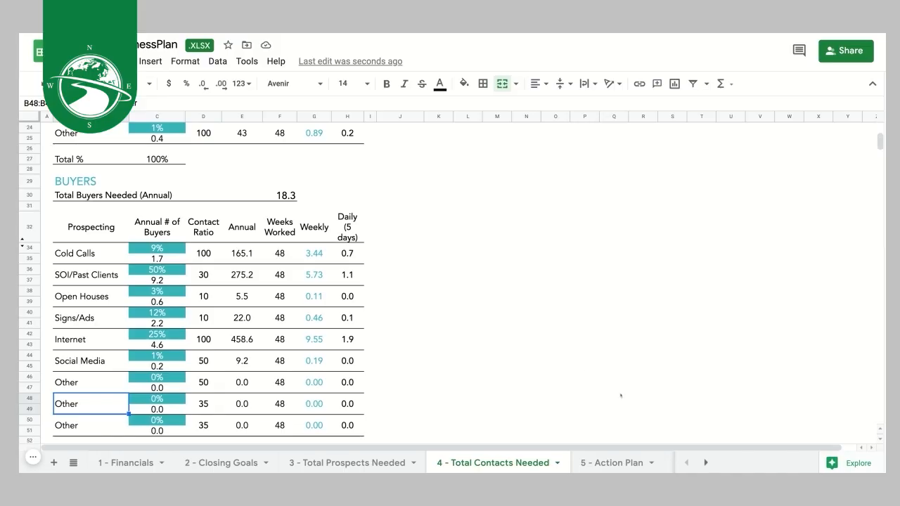
- Review the 5 - Action Plan sheet's Listings Taken goal and daily and weekly activity targets
click(616, 468)
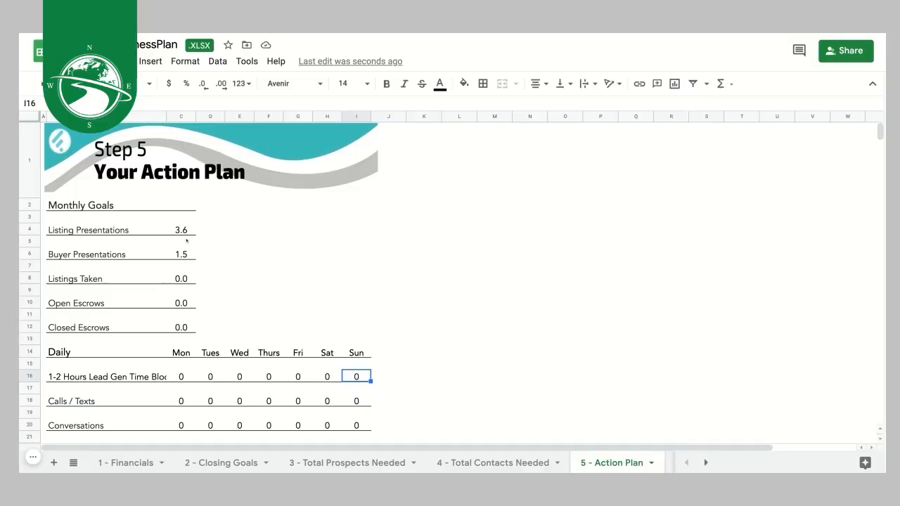
click(161, 278)
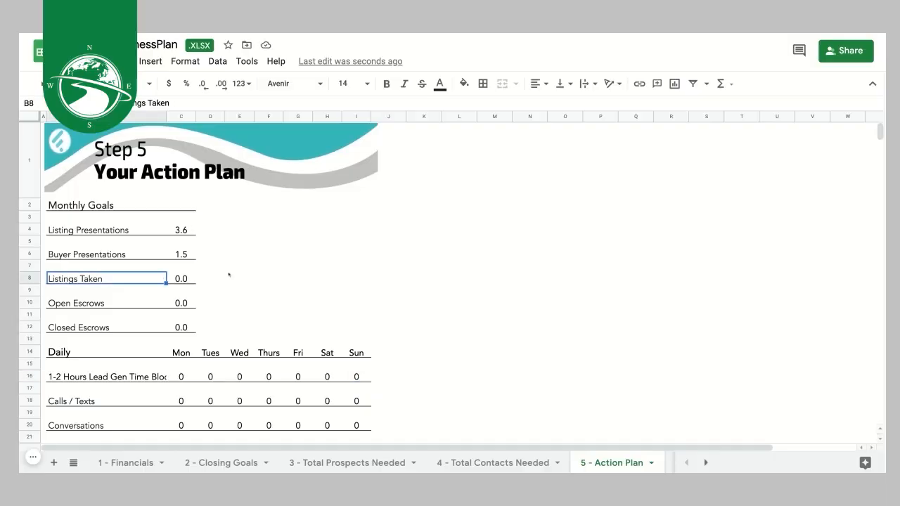
scroll(228, 274, down, 1)
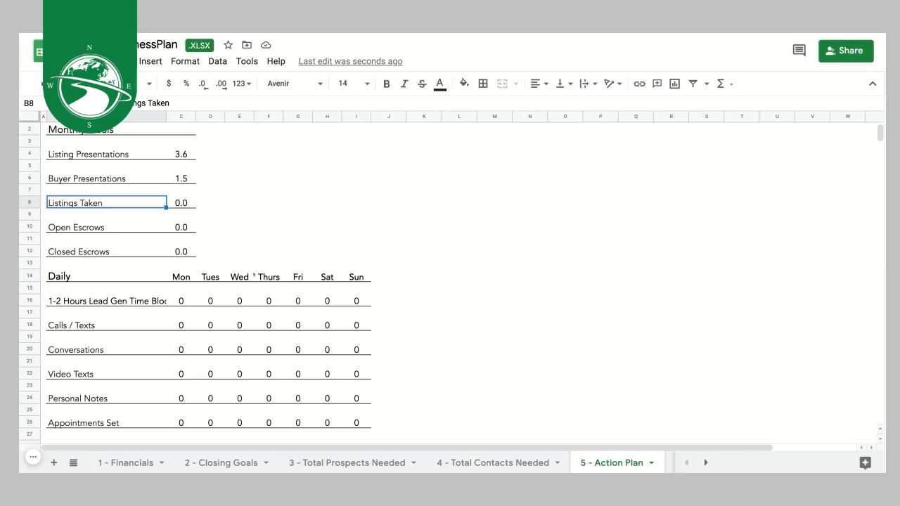
scroll(308, 271, down, 1)
scroll(308, 272, down, 1)
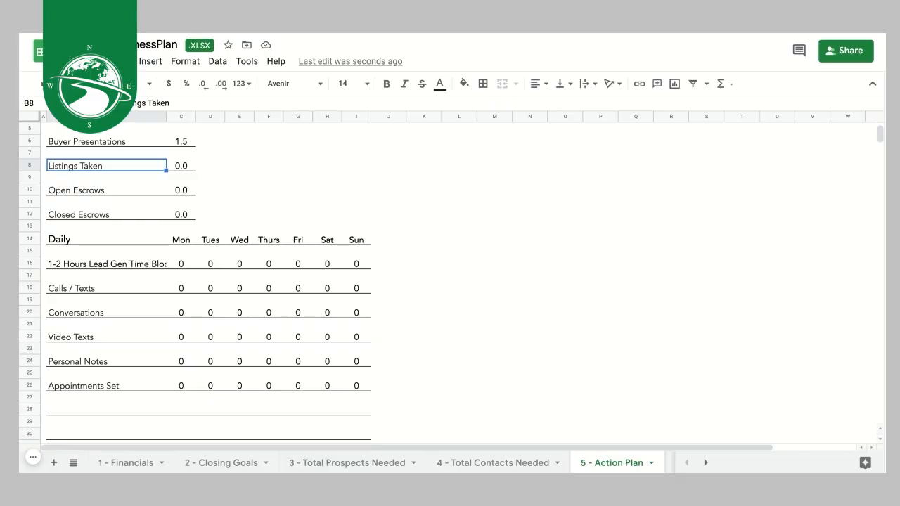
click(180, 264)
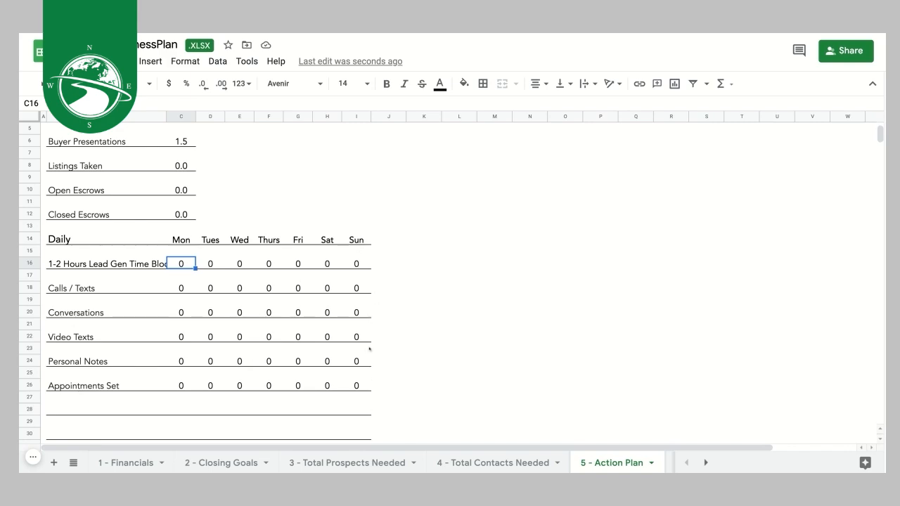
scroll(397, 324, down, 6)
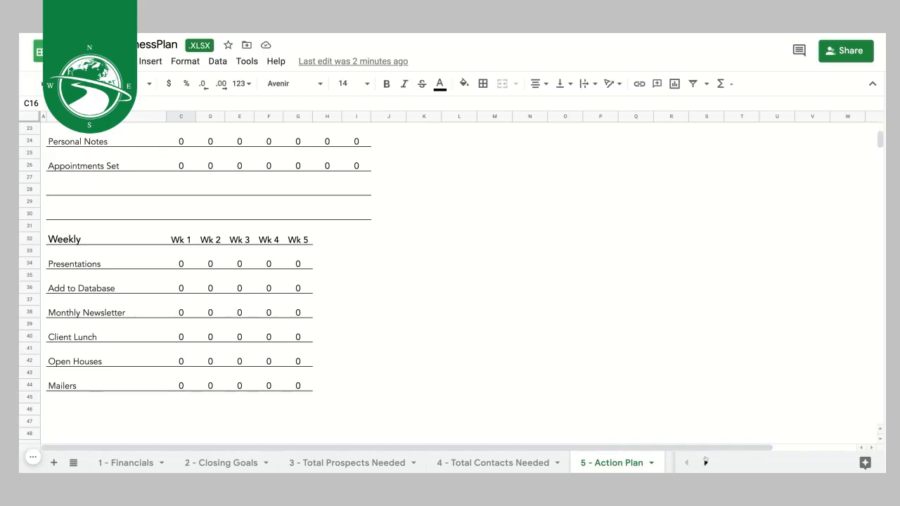
scroll(370, 358, up, 2)
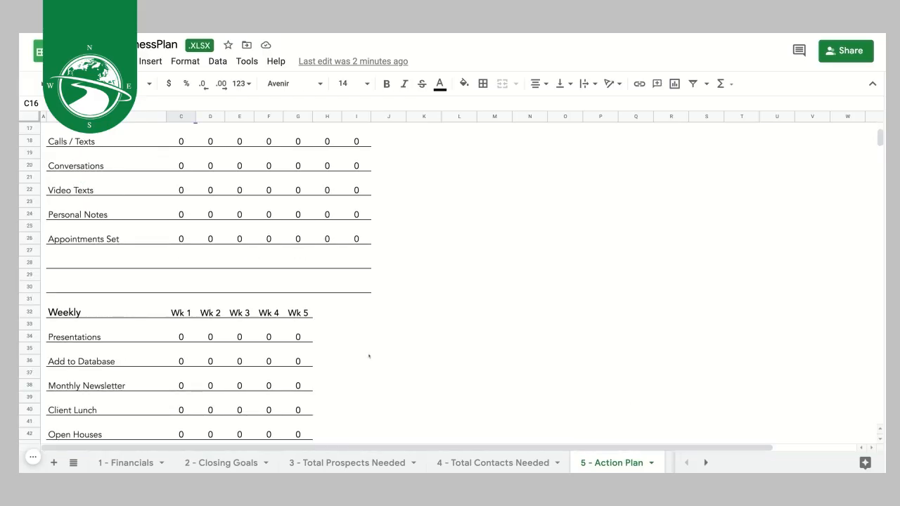
scroll(370, 357, down, 4)
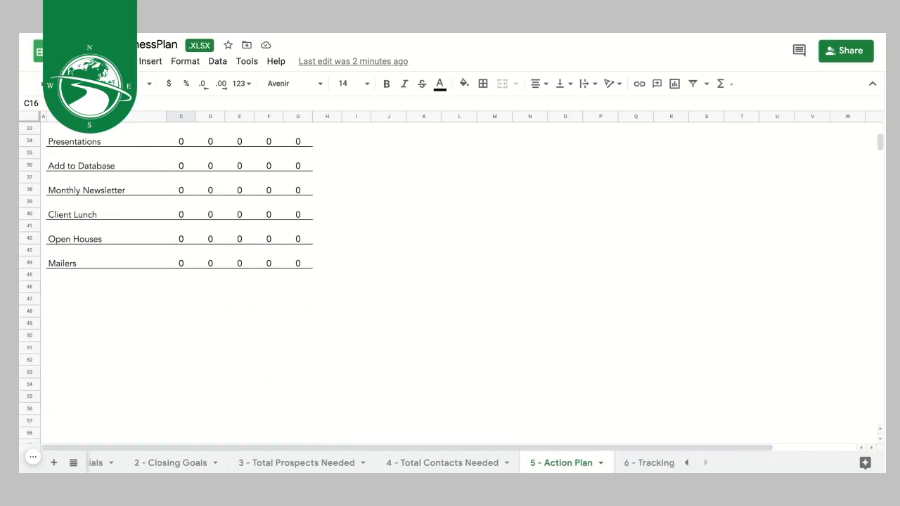
- Switch to the 6 - Tracking sheet and go over its Active Listing, In Escrow and Closed colours
click(659, 465)
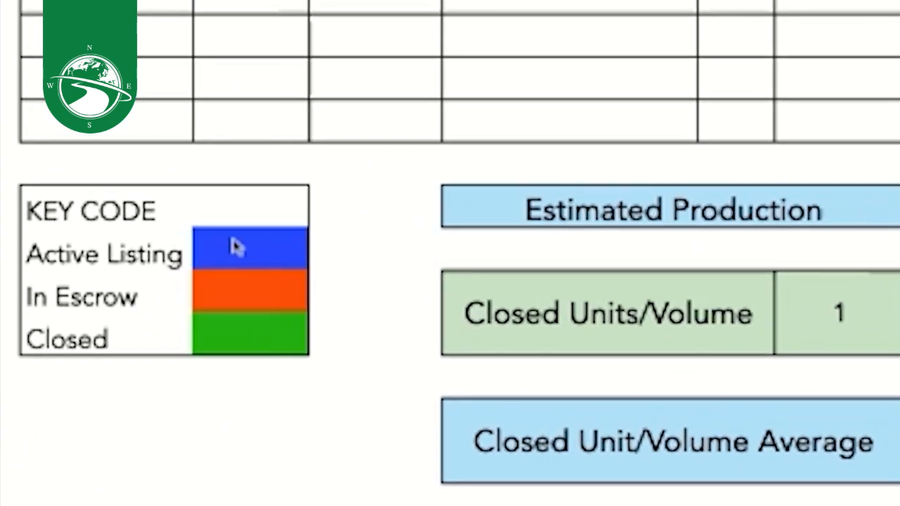
click(232, 246)
click(247, 304)
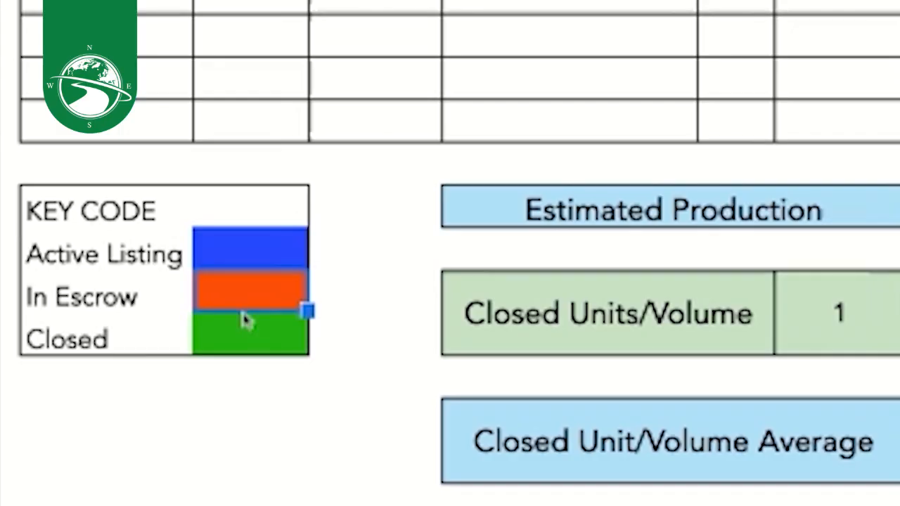
click(233, 345)
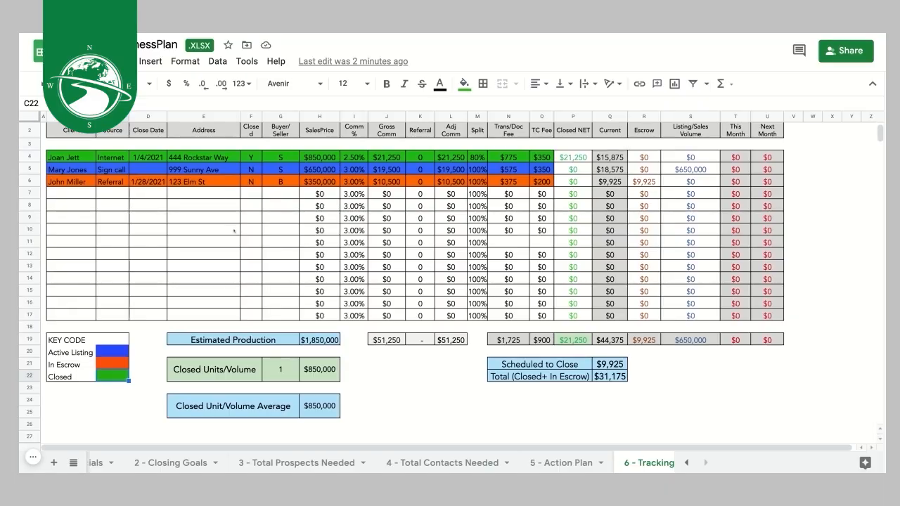
- Start row 7 with the new client's full name and Farm as the source
click(64, 195)
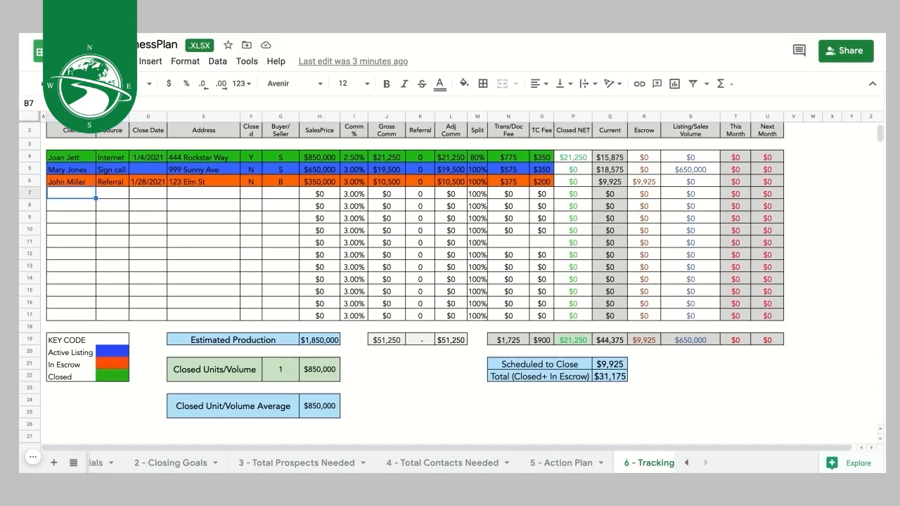
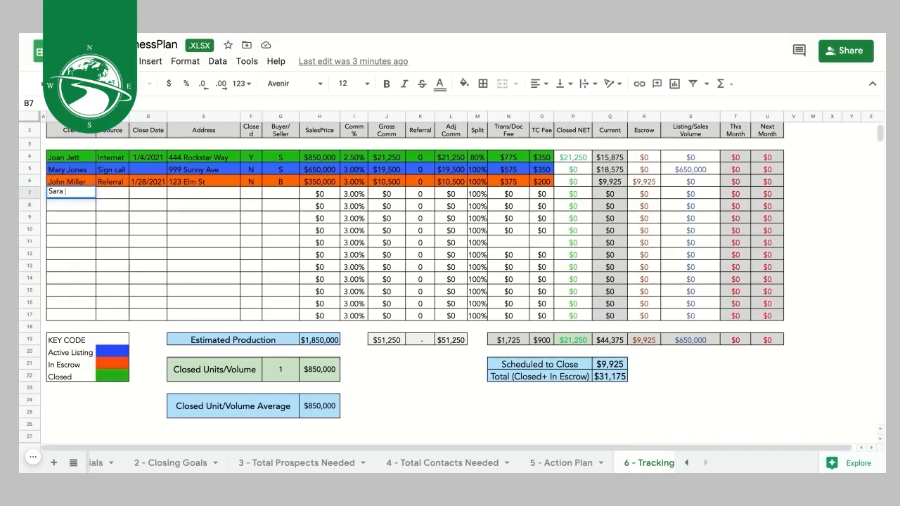
key(Tab)
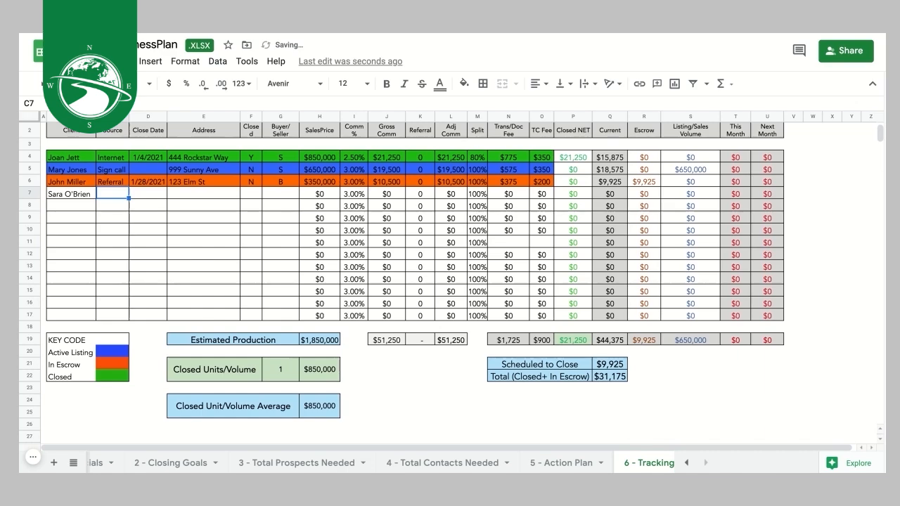
text(Farm)
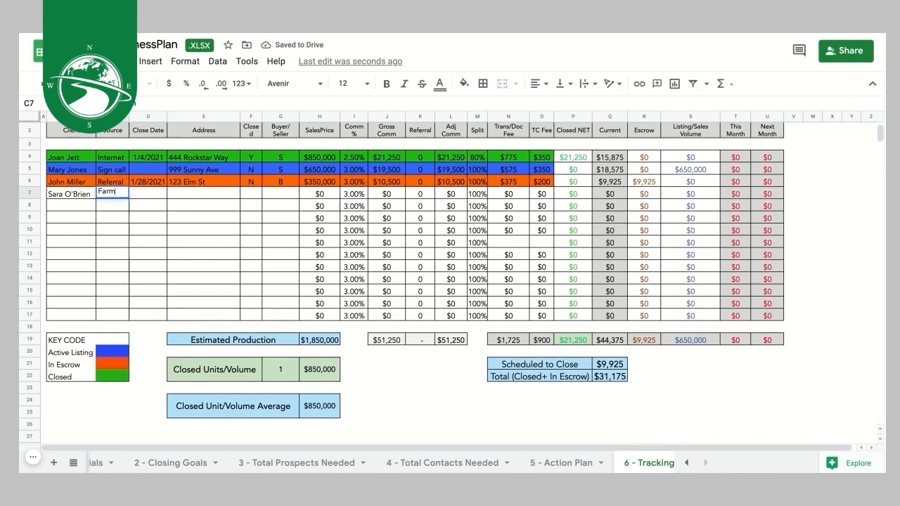
key(Tab)
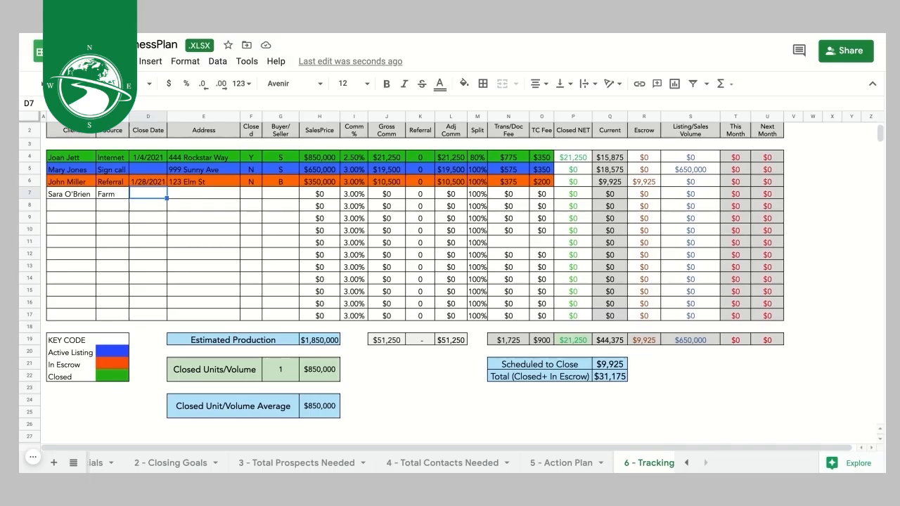
- Enter the property address, seller side S and a $645,000 sales price in row 7
click(203, 194)
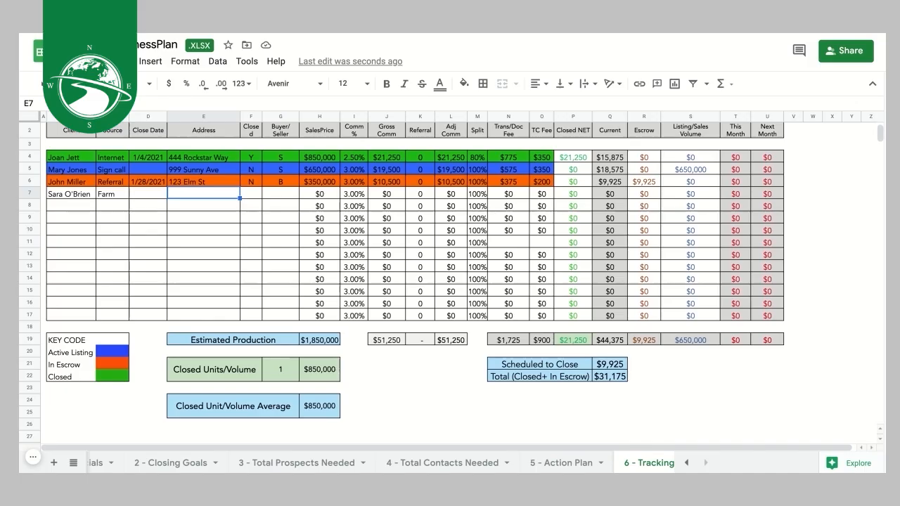
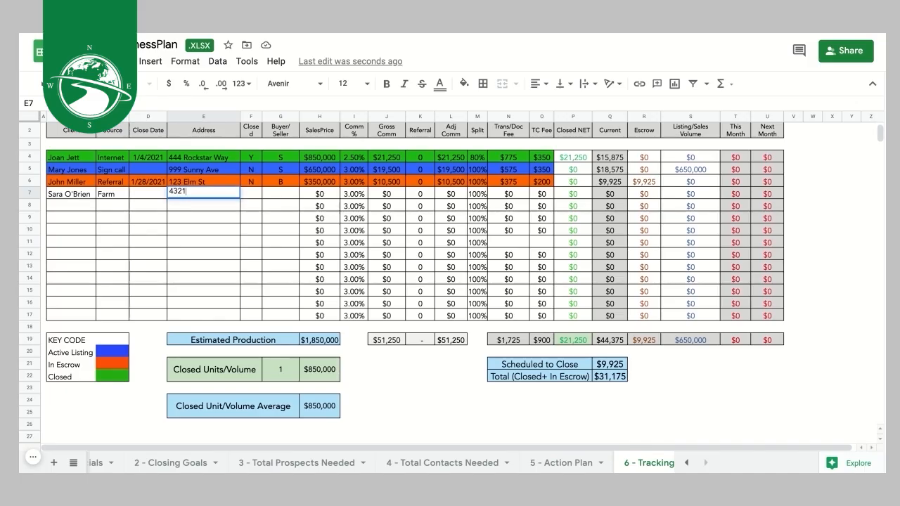
key(Tab)
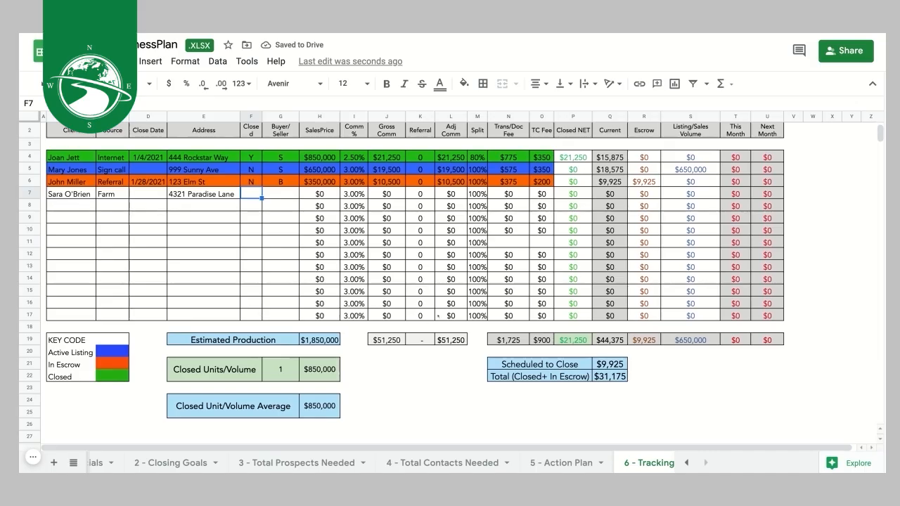
scroll(410, 357, down, 1)
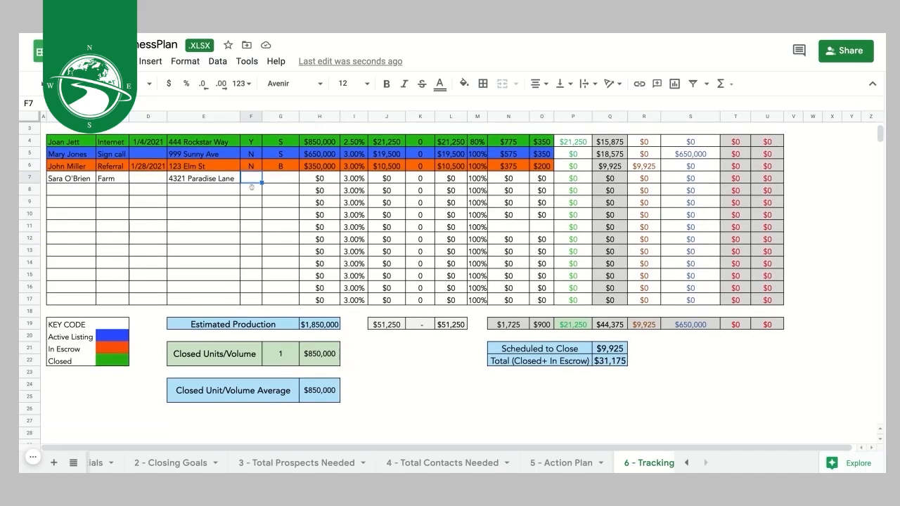
click(279, 179)
text(S)
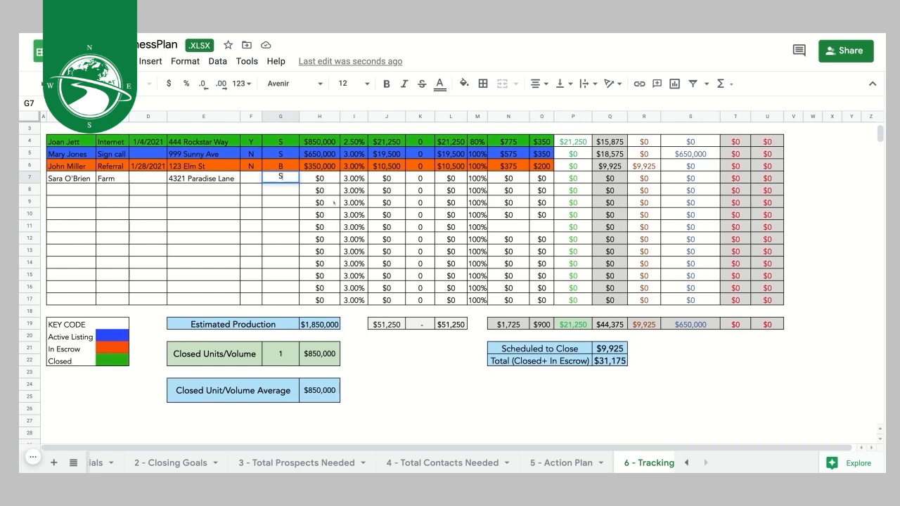
key(Tab)
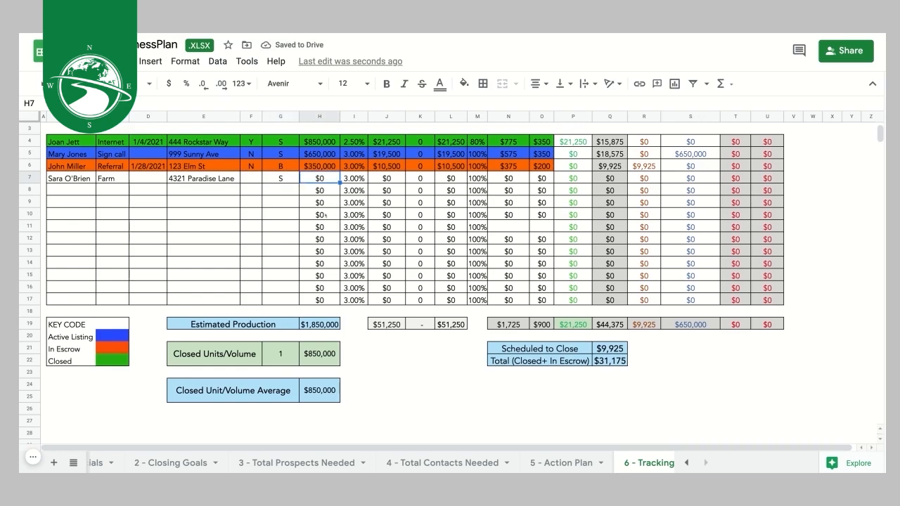
text(645000)
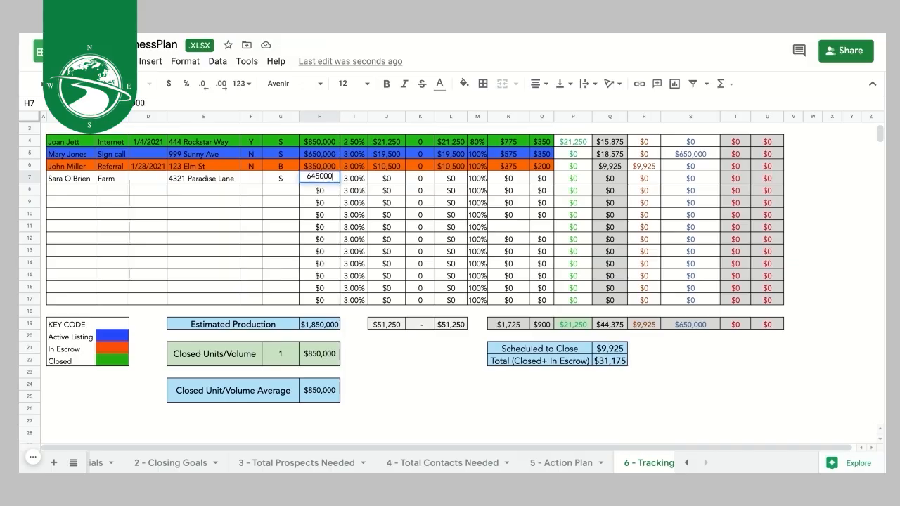
key(Tab)
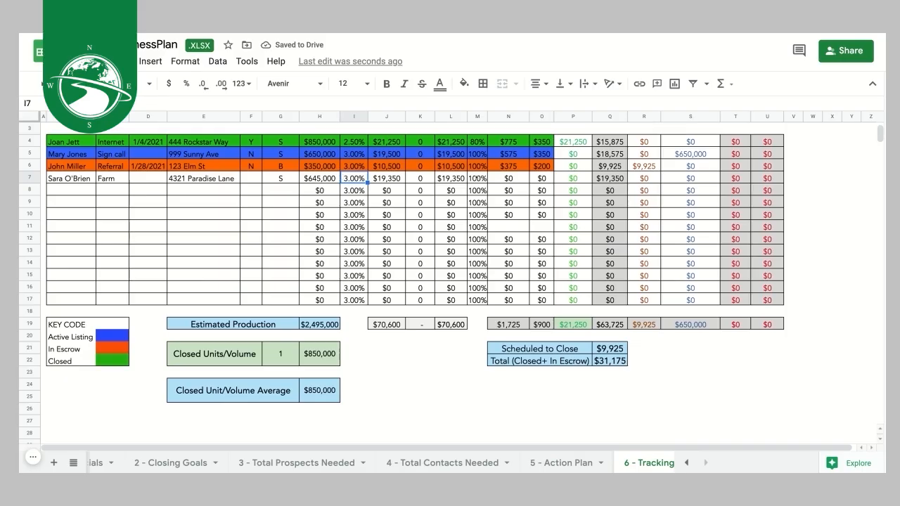
scroll(420, 200, up, 3)
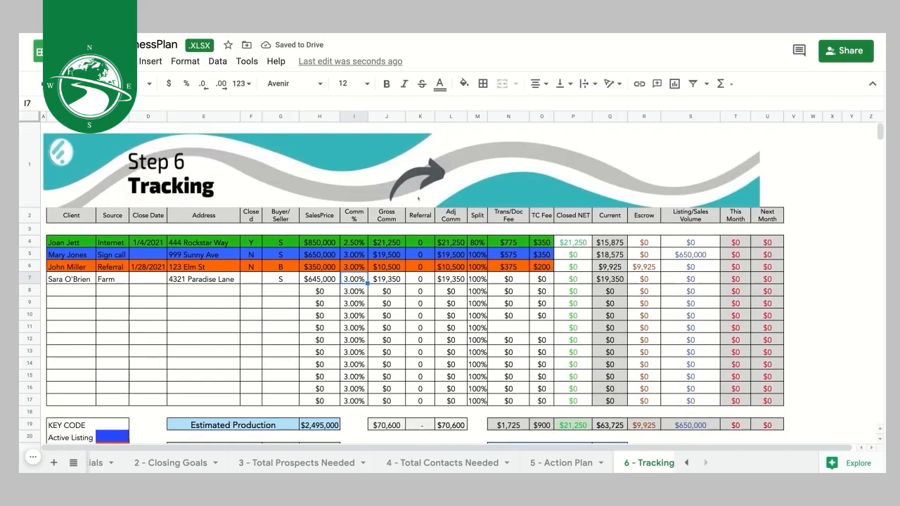
- Replace the 0 referral in row 7 with 1,935
click(419, 281)
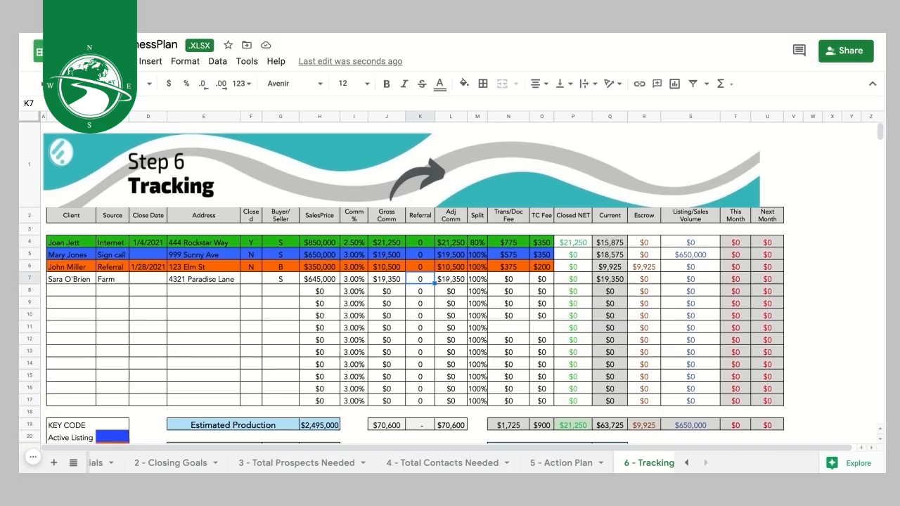
double_click(426, 279)
drag(424, 277, 413, 277)
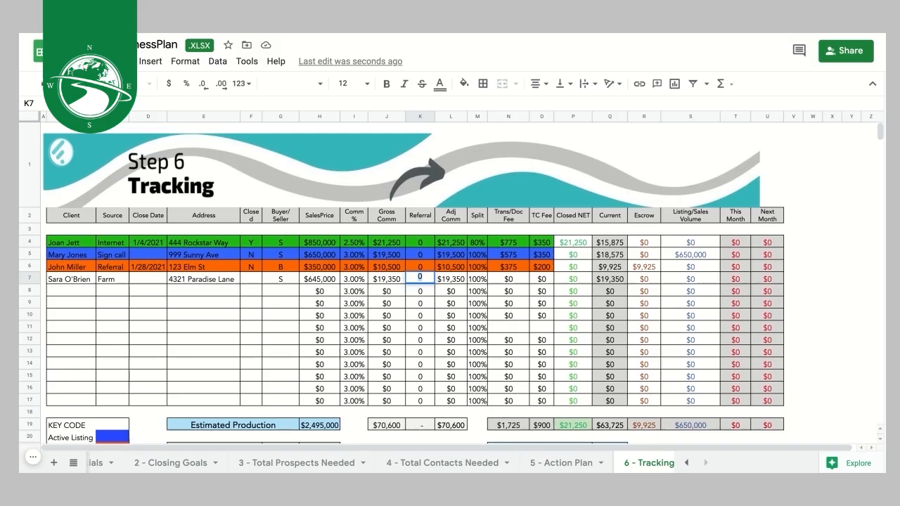
text(1,)
text(9)
text(35)
click(448, 291)
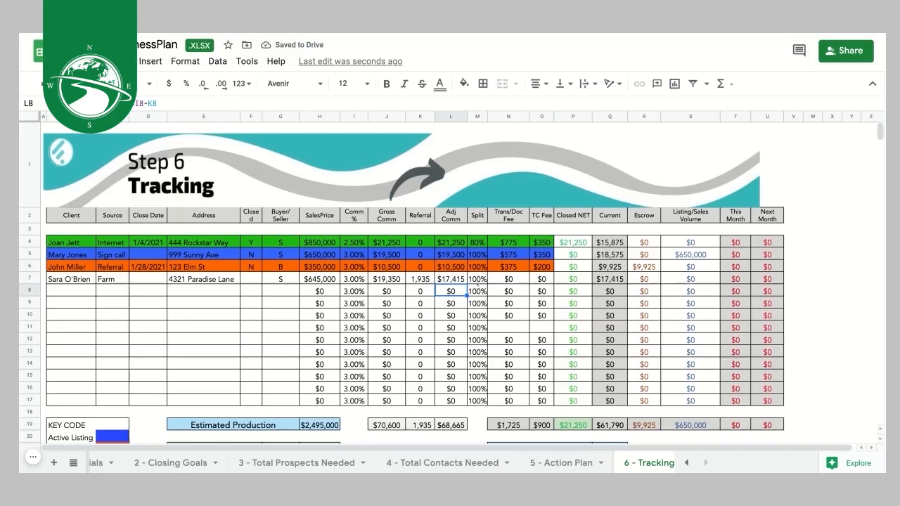
- Change row 7's split from 100% to 80%
click(476, 279)
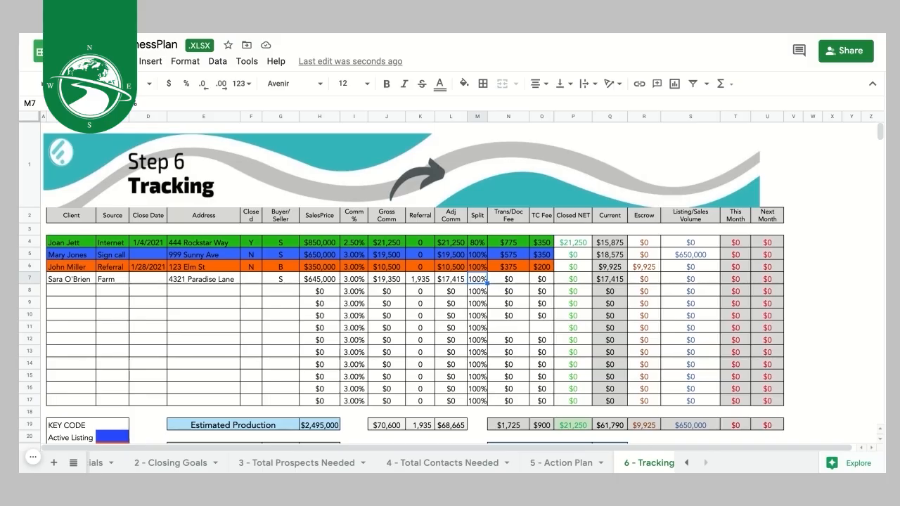
double_click(469, 278)
text(80)
click(501, 280)
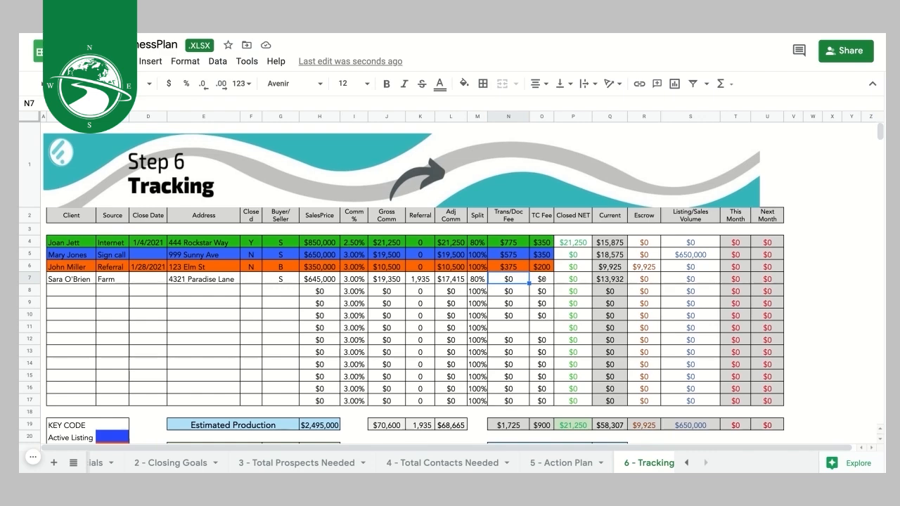
- Enter a $200 TC fee and a $65 Trans/Doc fee for row 7
click(541, 279)
text(200)
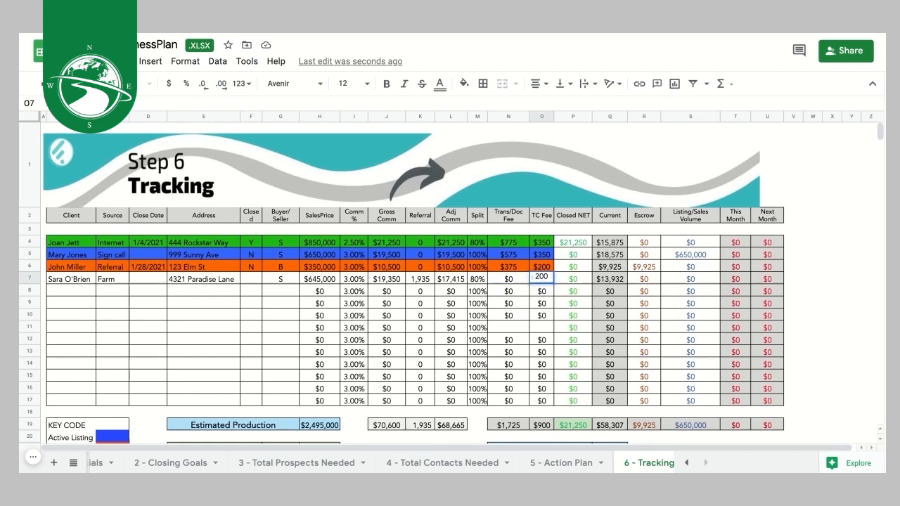
click(509, 279)
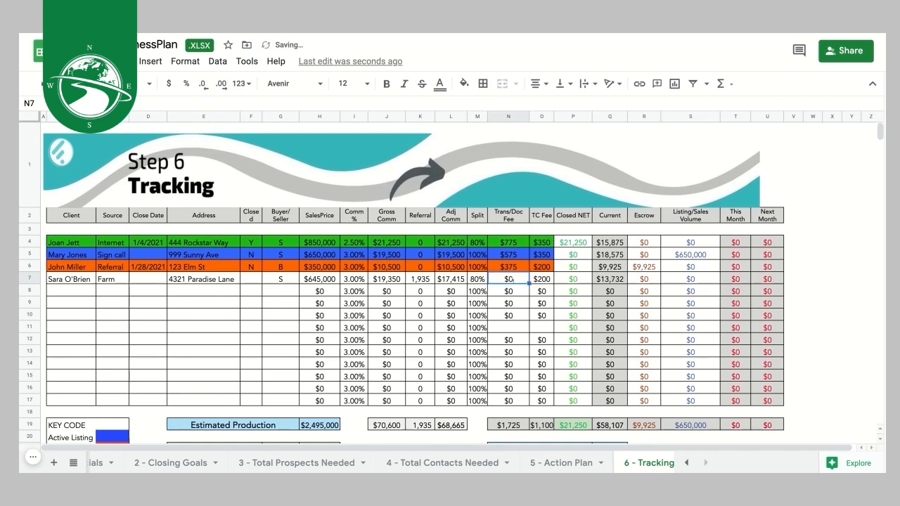
text(35)
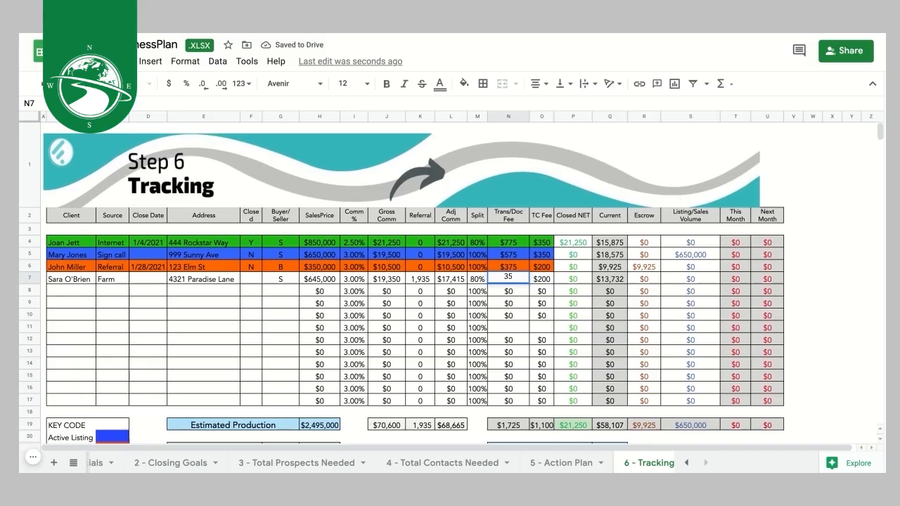
key(BackSpace)
text(37)
- Glance at the 5 - Action Plan sheet and come back to 6 - Tracking
click(561, 463)
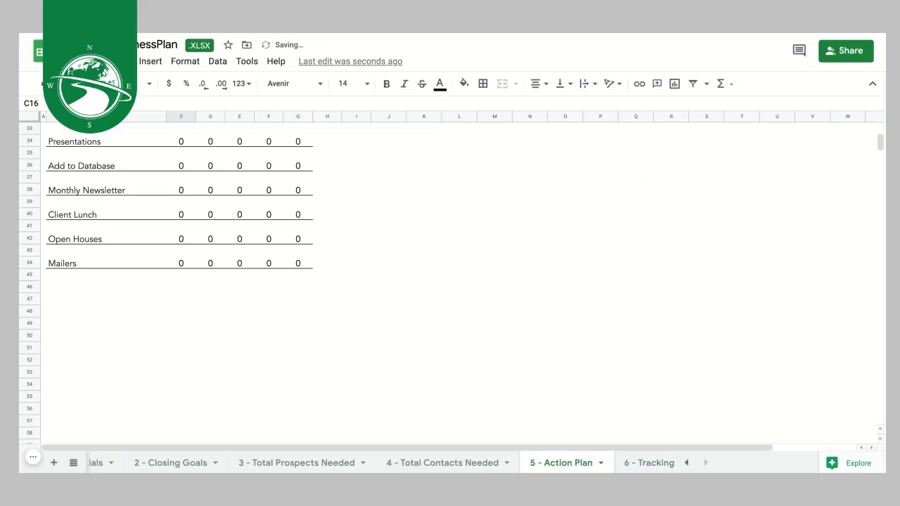
click(653, 465)
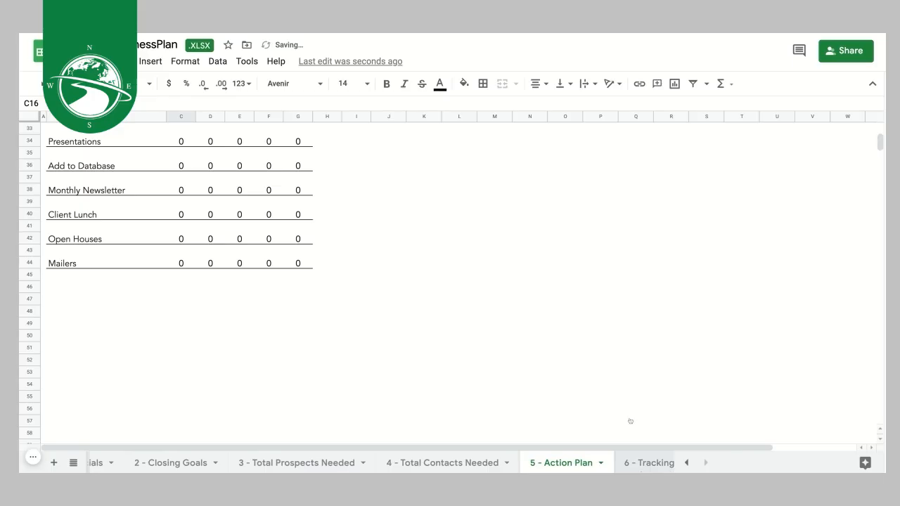
click(521, 288)
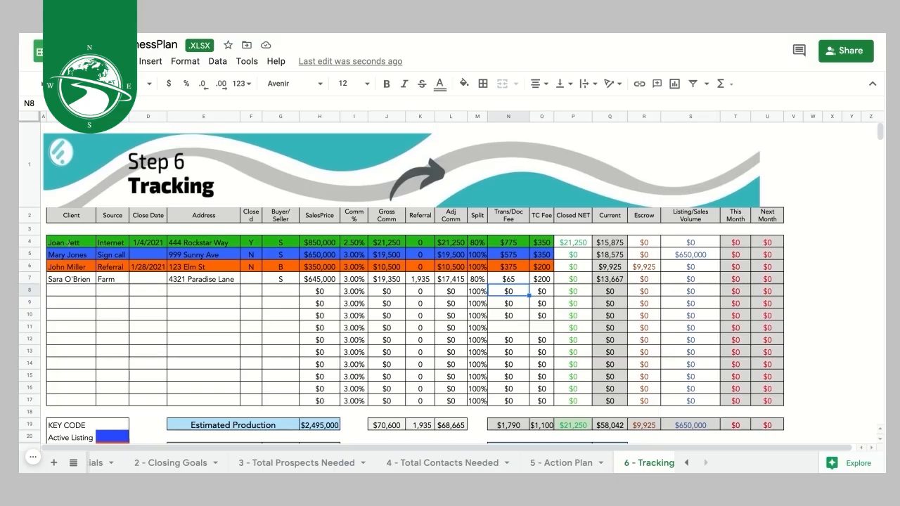
scroll(107, 323, down, 3)
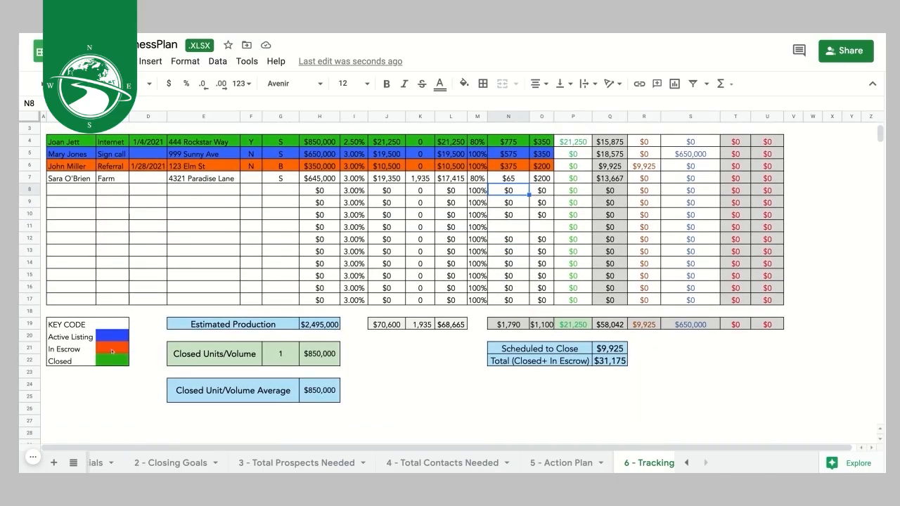
- Enter $645,000 as row 7's Listing/Sales Volume, matching its sales price and Active Listing colour
click(109, 336)
scroll(109, 336, up, 1)
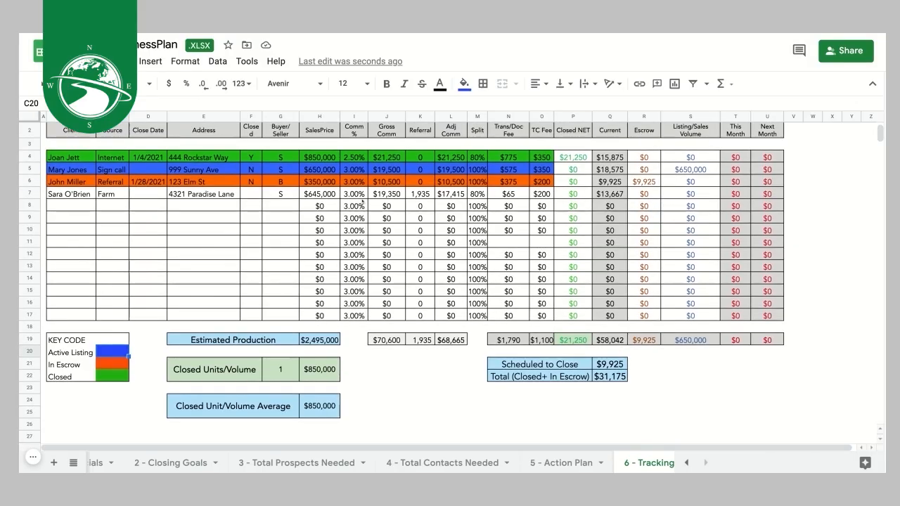
click(314, 194)
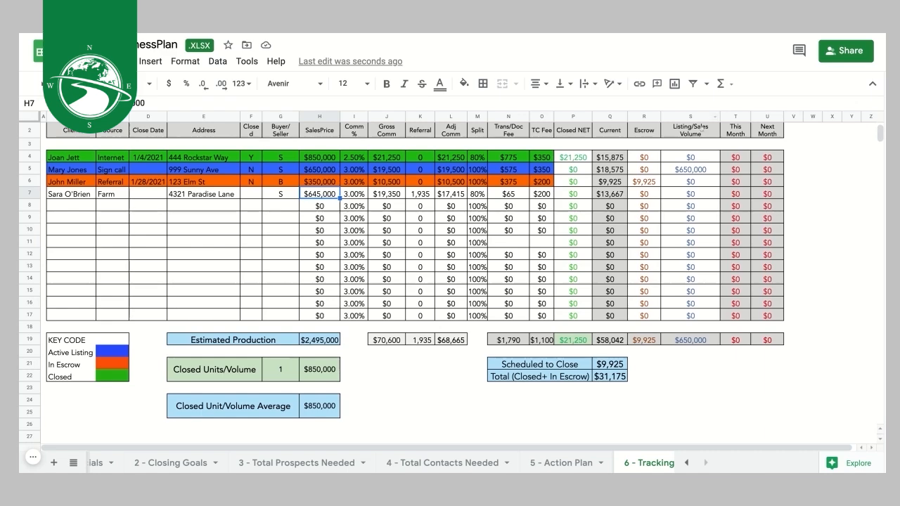
click(707, 196)
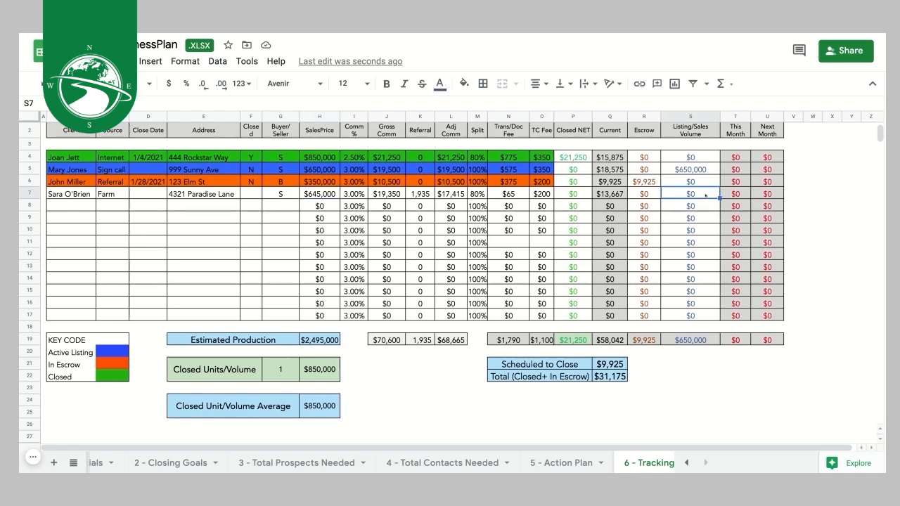
text(645000)
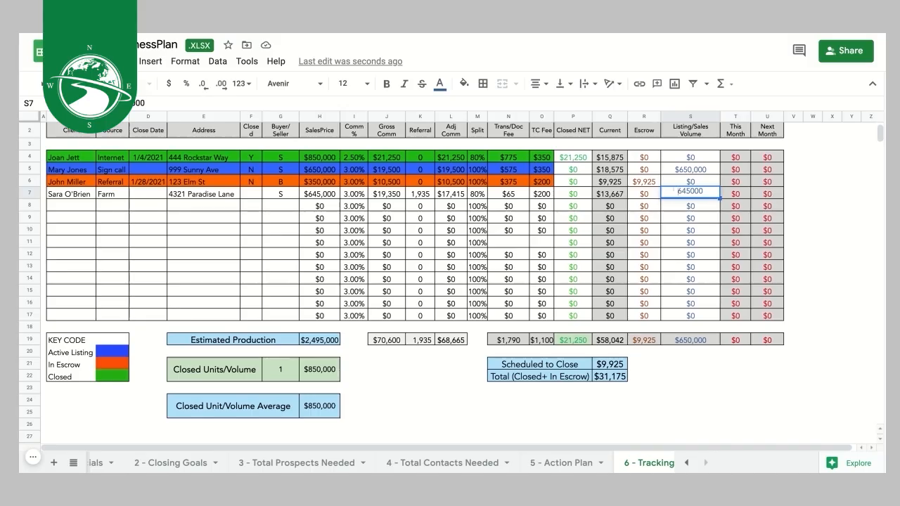
key(Tab)
key(Left)
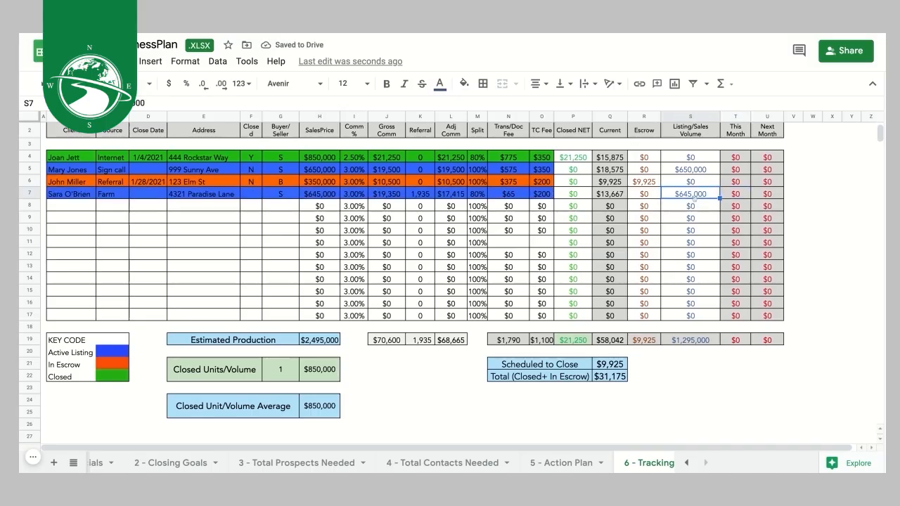
key(Right)
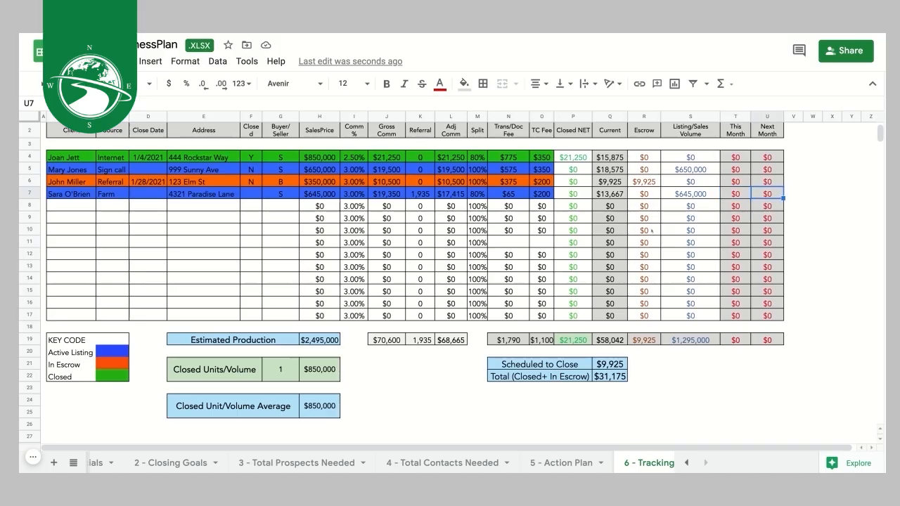
click(684, 194)
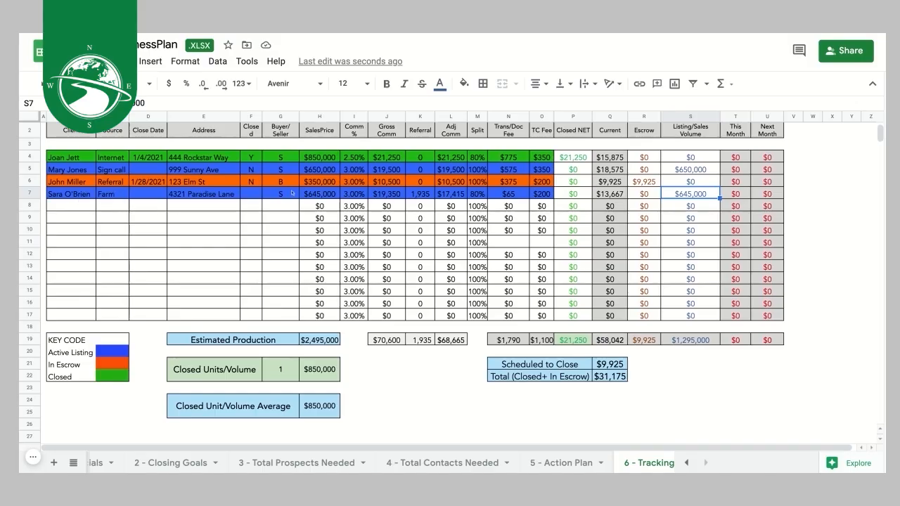
- Give row 7 a close date of 3/3/2021
click(150, 195)
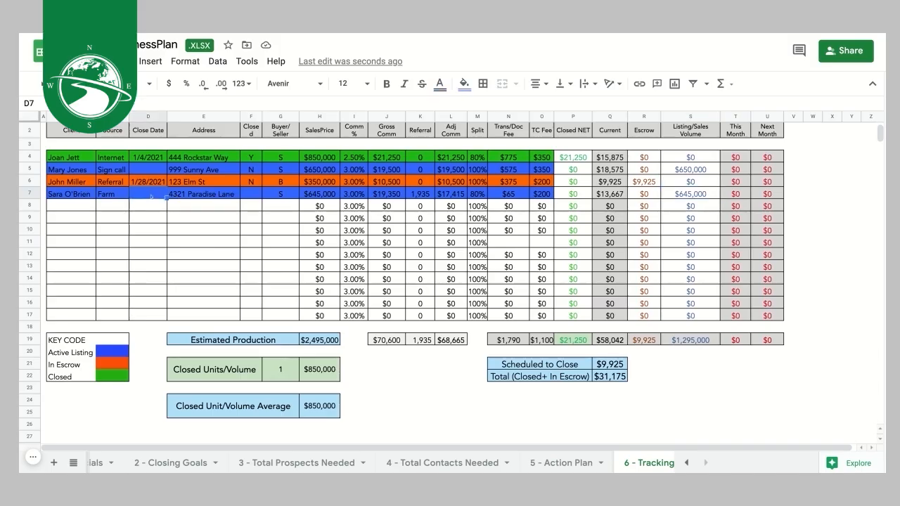
text(3/3/)
text(2021)
click(193, 207)
click(247, 195)
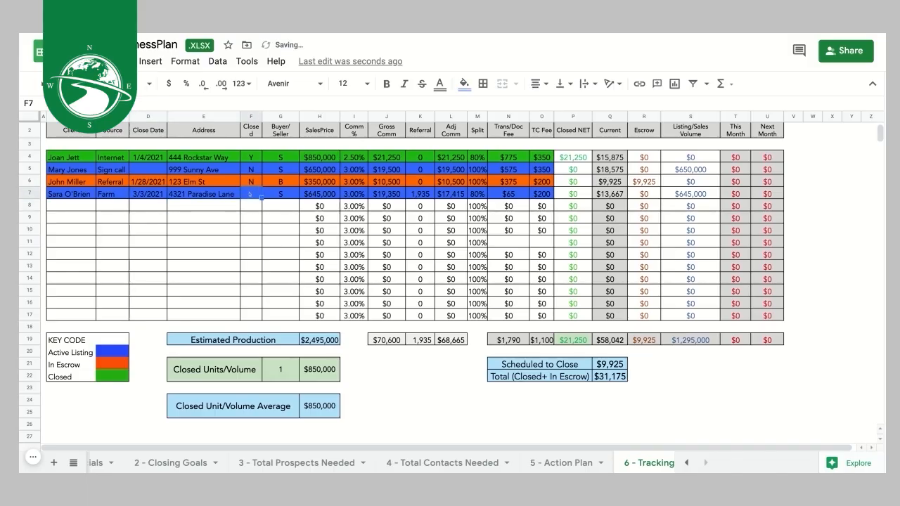
click(274, 194)
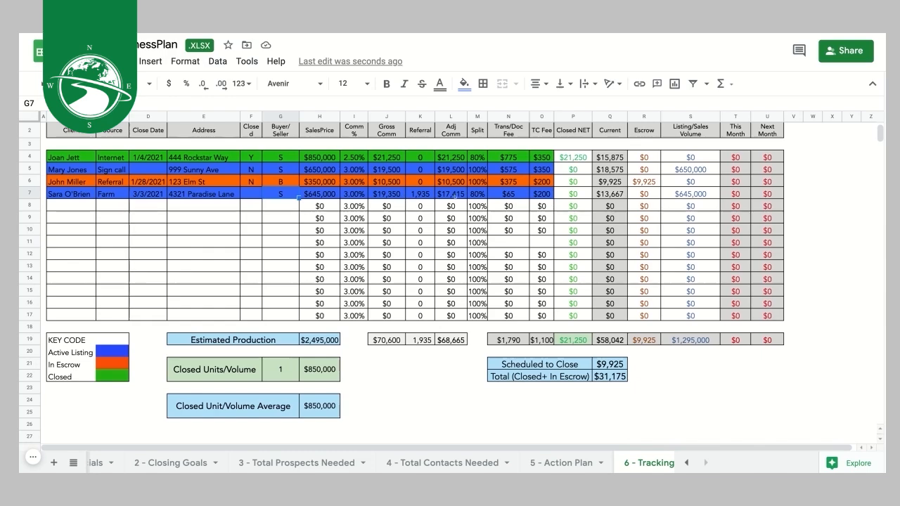
- Enter $17,415 as row 7's Escrow amount
click(655, 194)
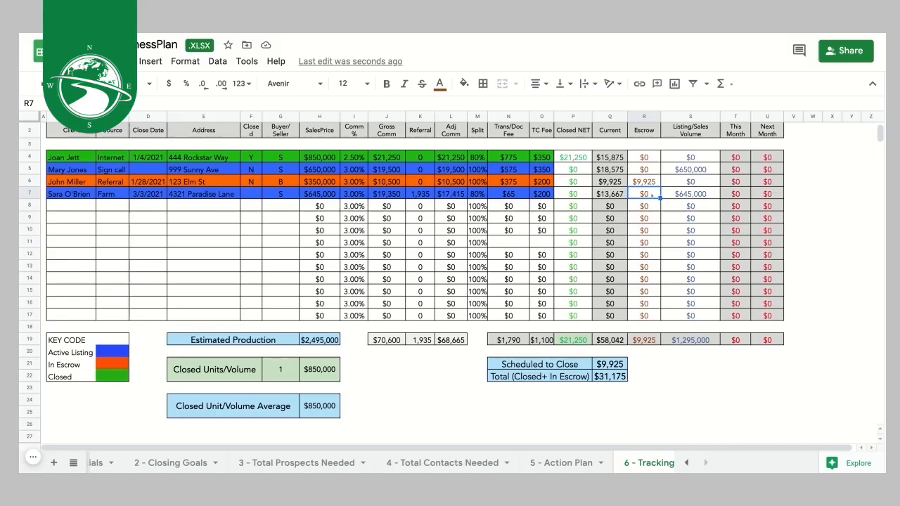
text(17415)
click(667, 218)
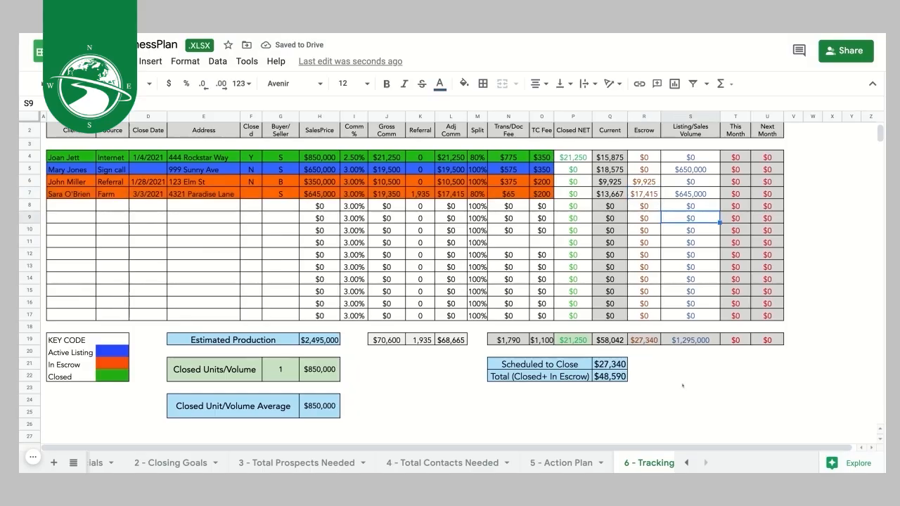
- Change row 7's Listing/Sales Volume to 65000 and its sales price to $650,000
click(690, 189)
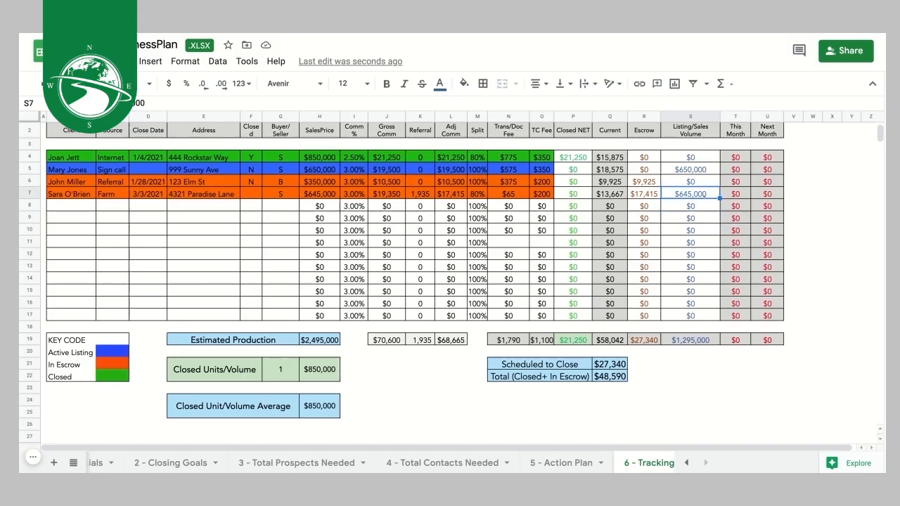
double_click(709, 192)
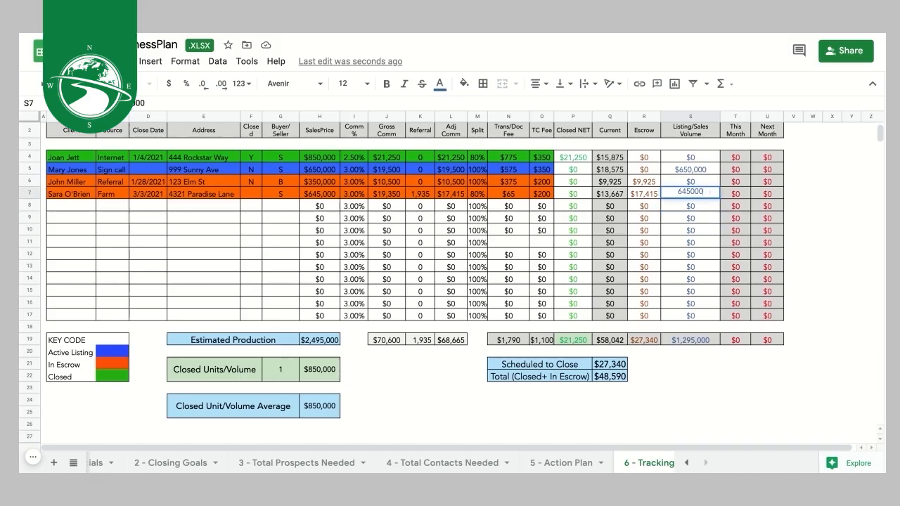
drag(710, 192, 668, 191)
text(65000)
click(320, 193)
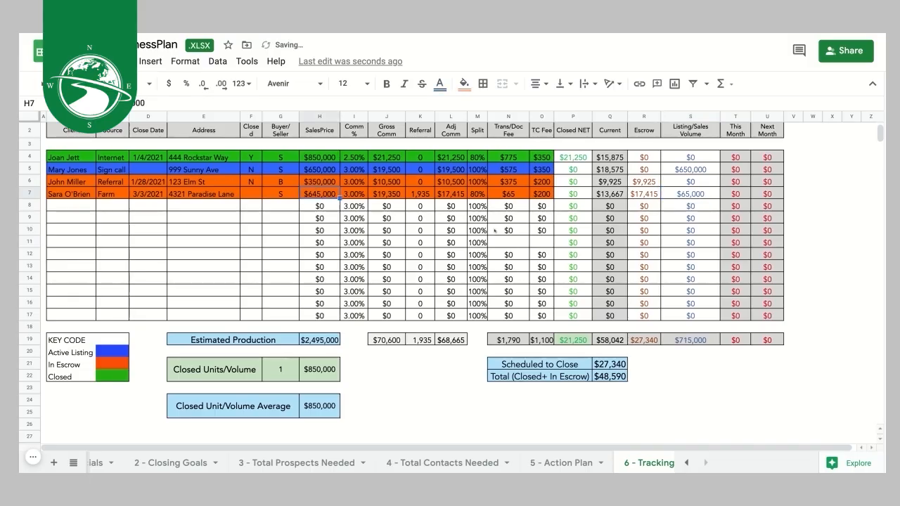
double_click(321, 194)
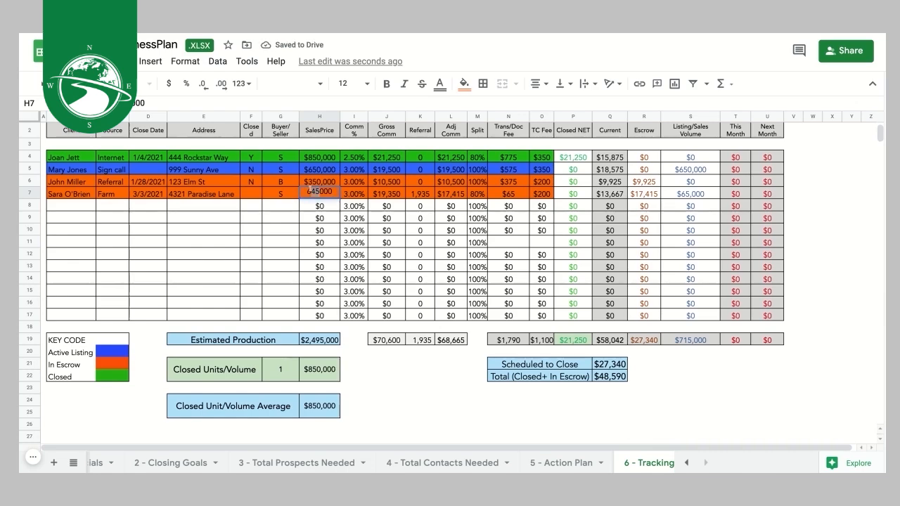
text(50)
click(253, 229)
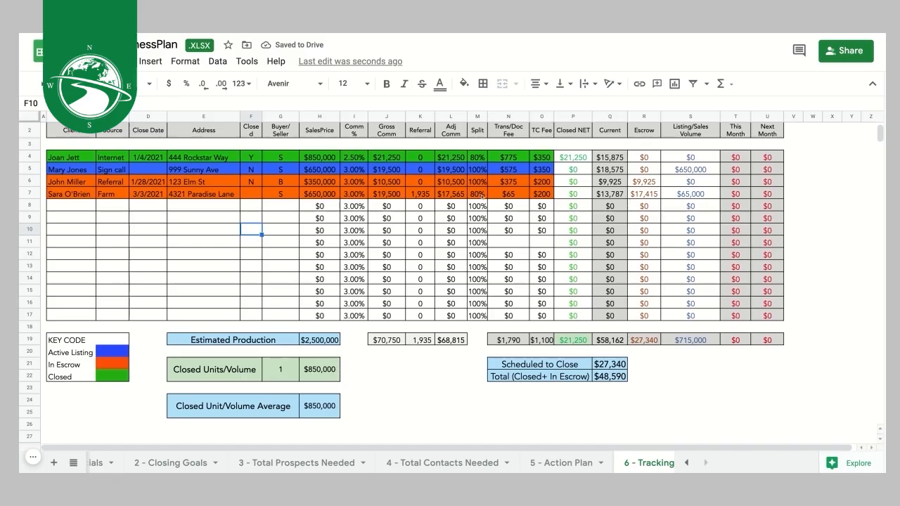
- Correct row 7's escrow amount from $17,415 to $17,565
double_click(651, 193)
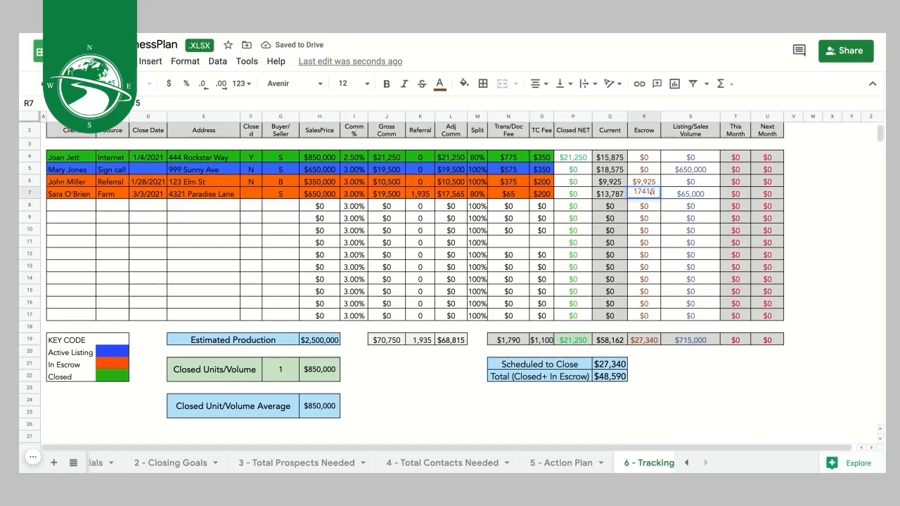
drag(642, 192, 652, 191)
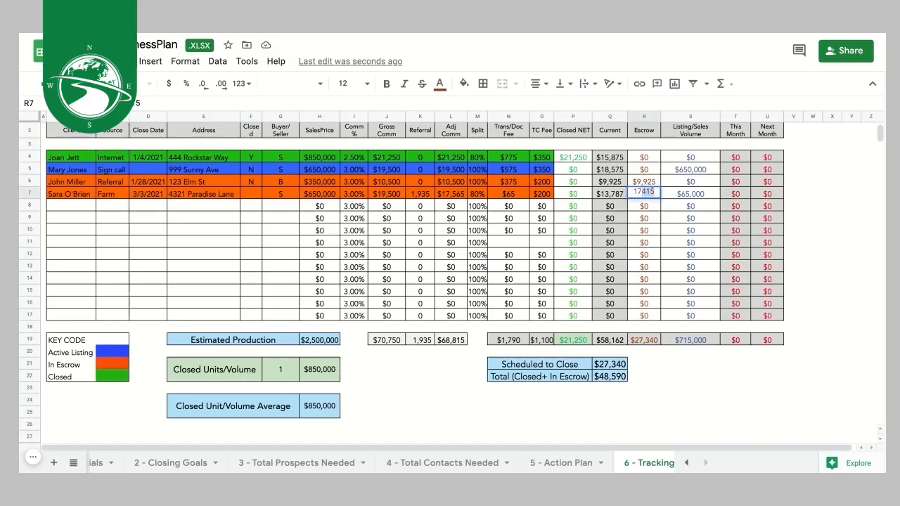
key(BackSpace)
text(565)
click(675, 229)
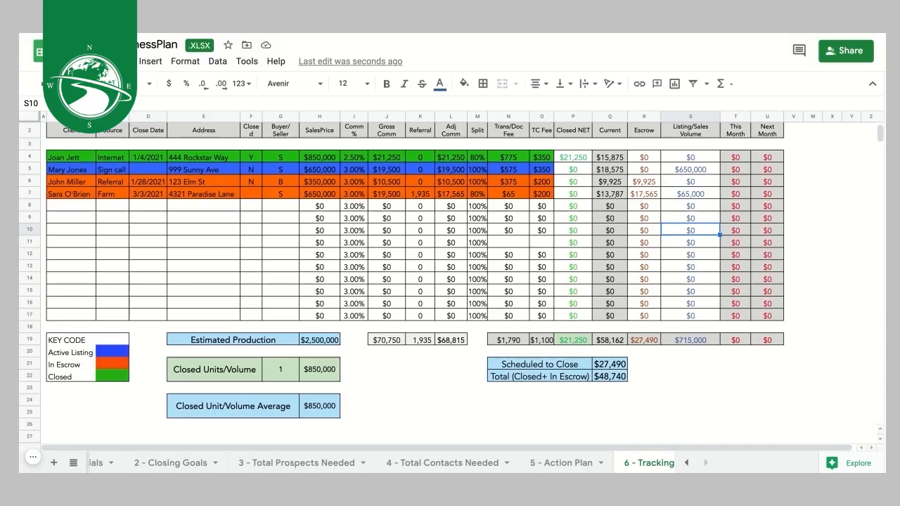
click(651, 194)
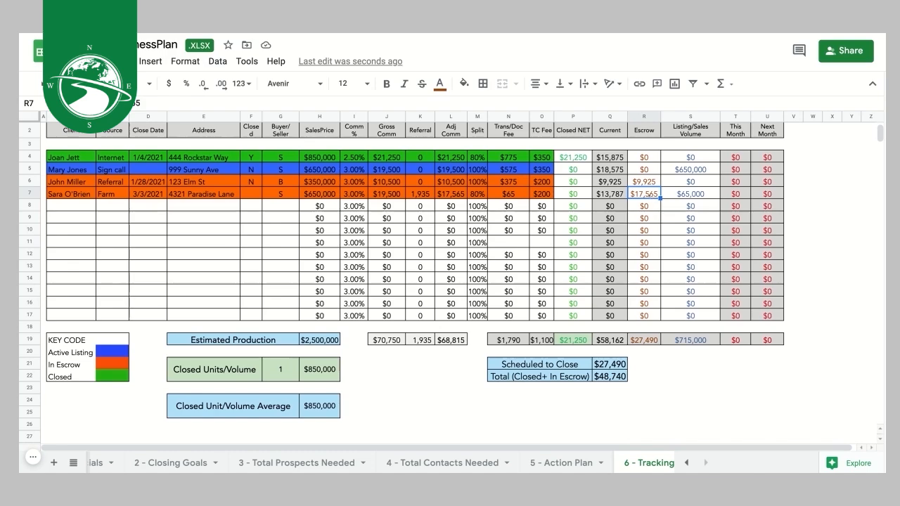
- Clear row 7's escrow to 0 and enter $17,565 as its Closed NET
text(0)
click(573, 194)
text(17,)
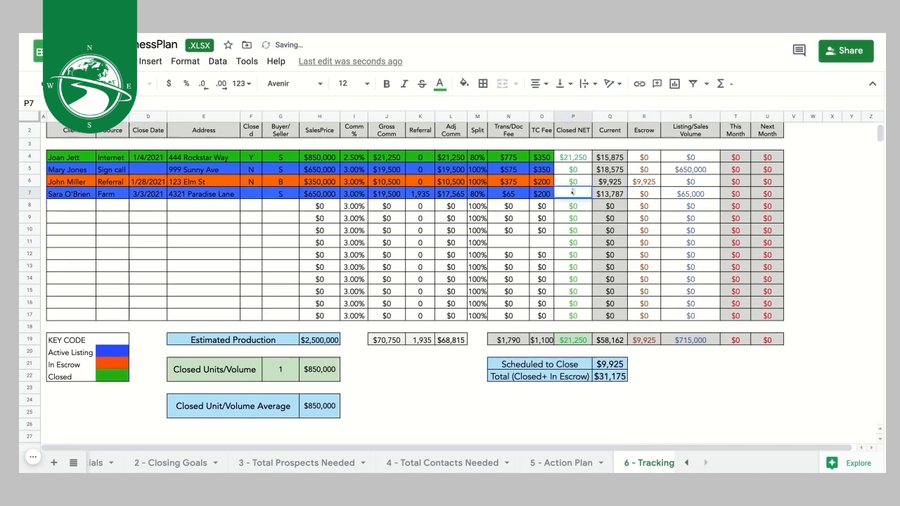
text(565)
click(585, 221)
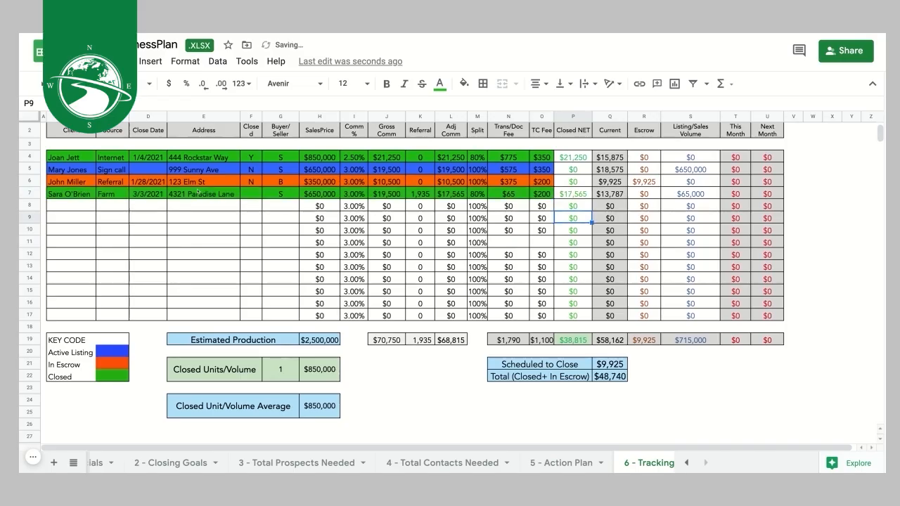
- Mark row 7 as Closed with Y
click(254, 194)
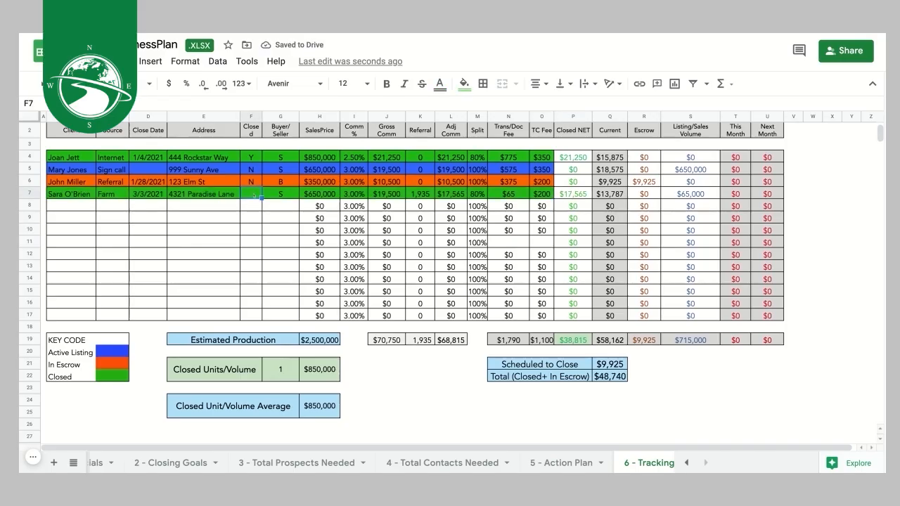
text(Y)
key(Tab)
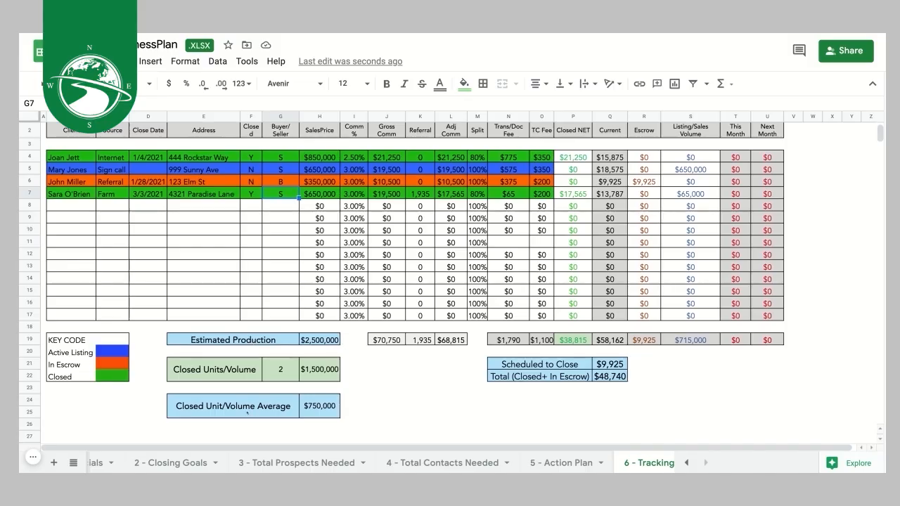
- Review the Scheduled to Close and Total figures, then enter $10,500 in row 6's This Month cell
click(581, 363)
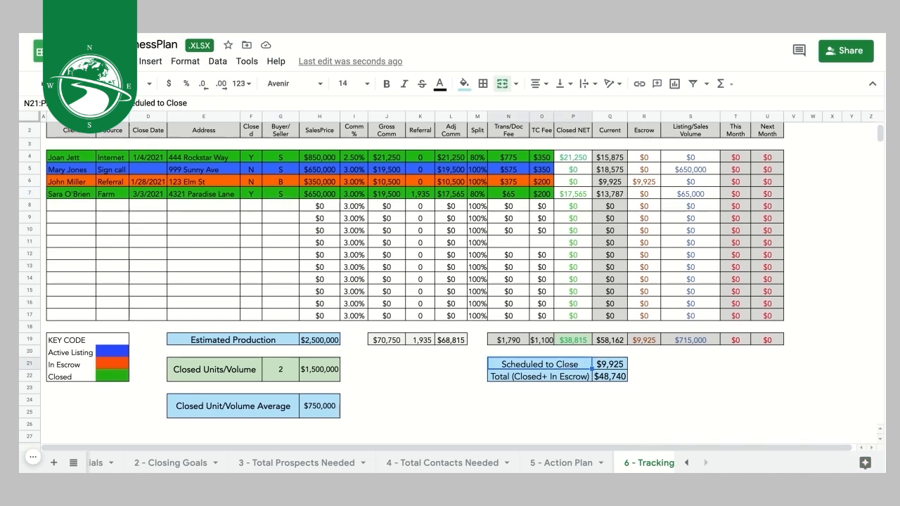
click(543, 377)
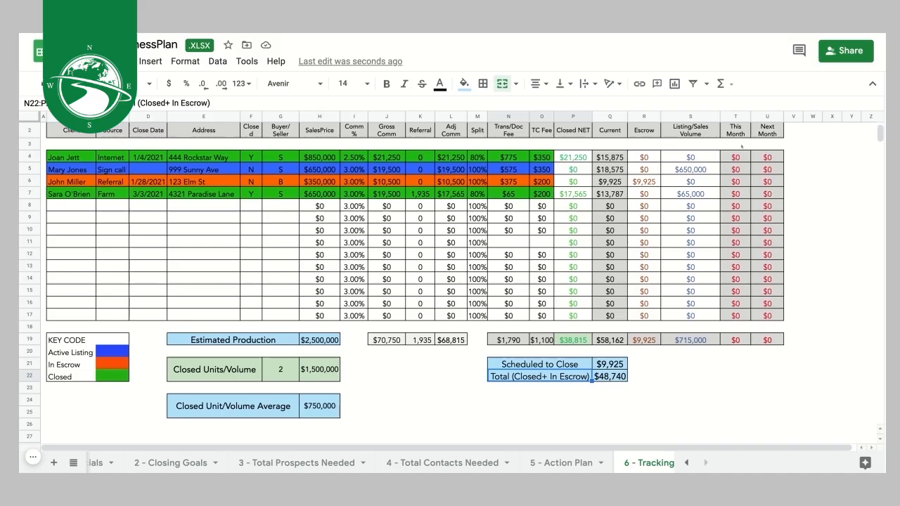
click(735, 170)
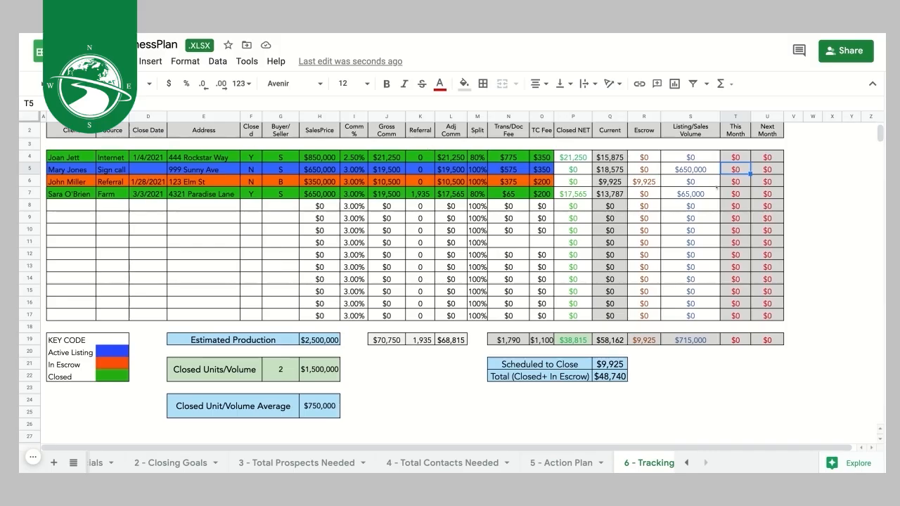
click(735, 182)
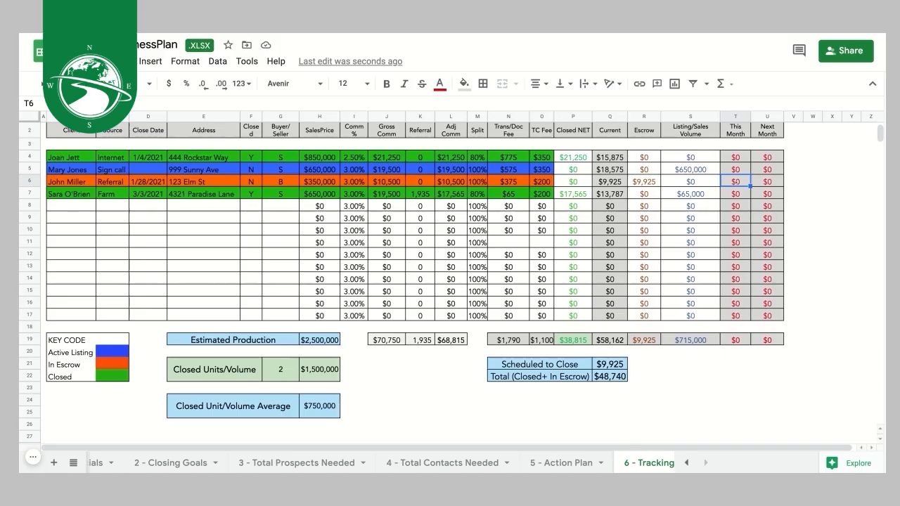
text(10500)
click(813, 192)
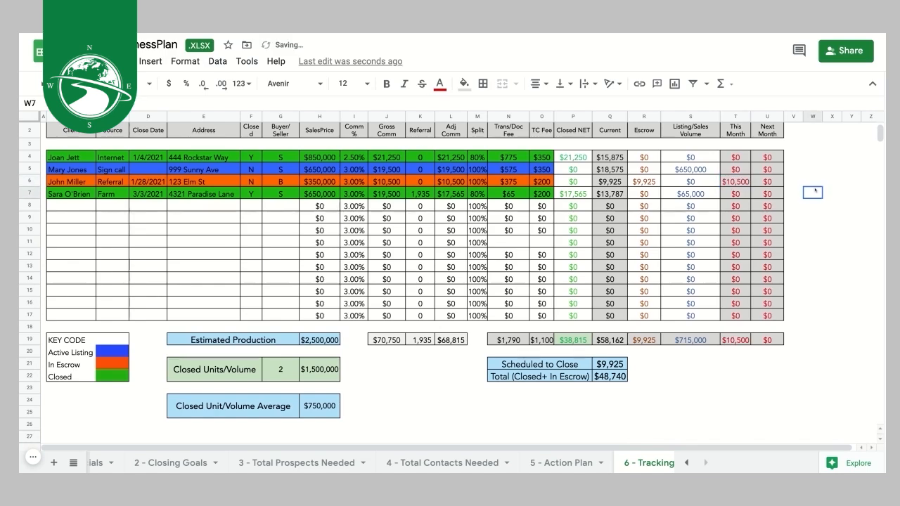